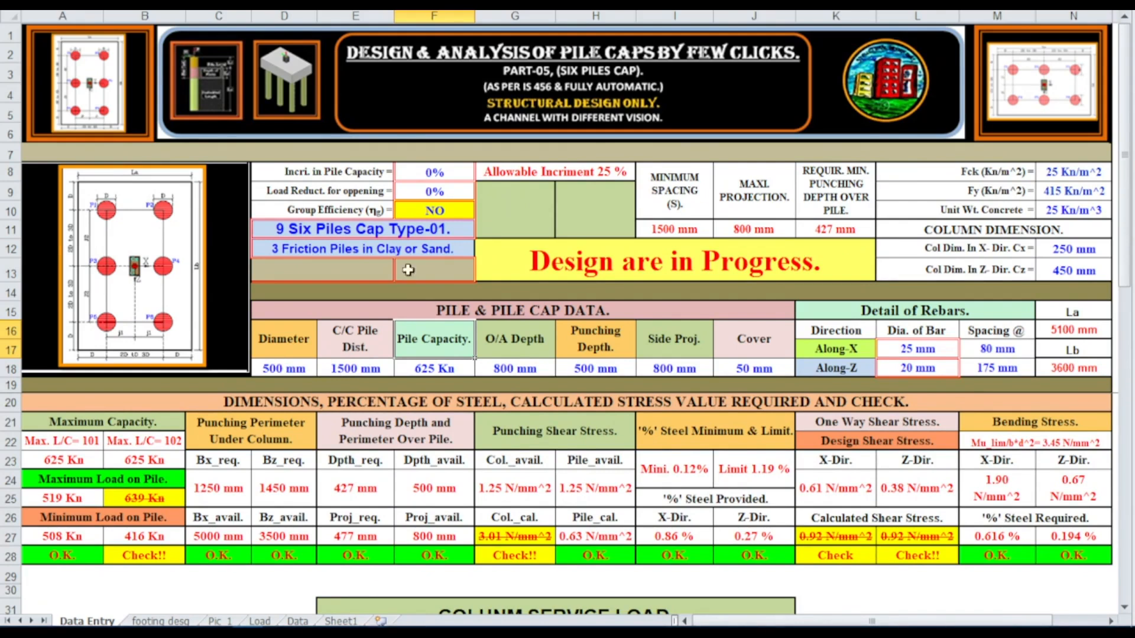
Step: Choose "2 Hard Clay." as the soil type and set the centre-to-centre pile distance to 1250 mm
{"action": "left_click", "coordinate": [450, 252]}
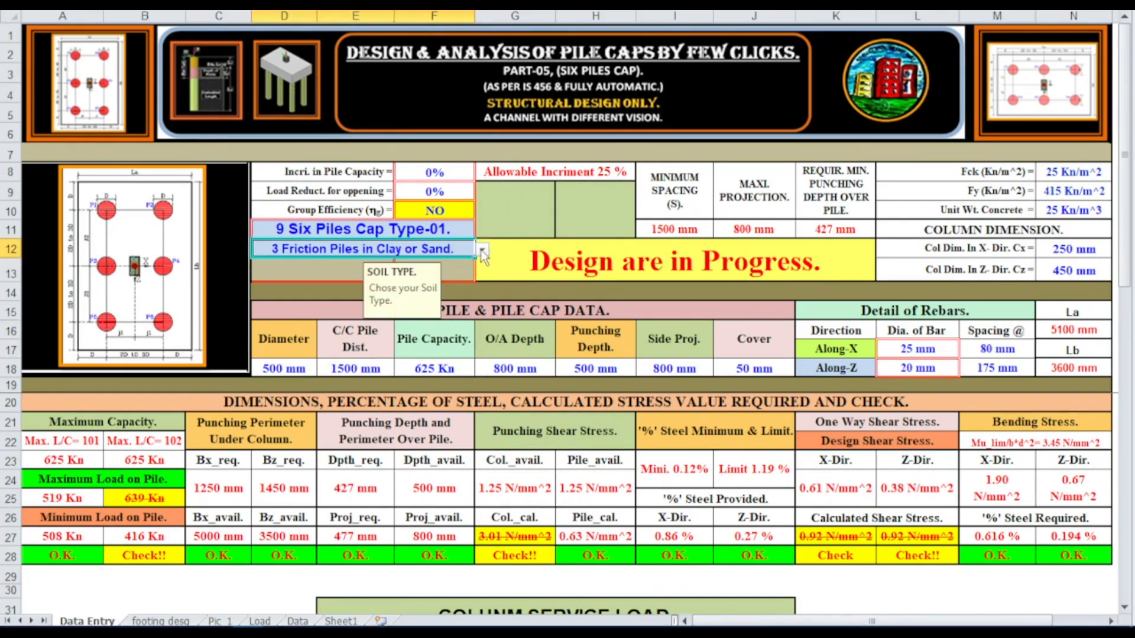
{"action": "left_click", "coordinate": [482, 251]}
{"action": "left_click", "coordinate": [431, 268]}
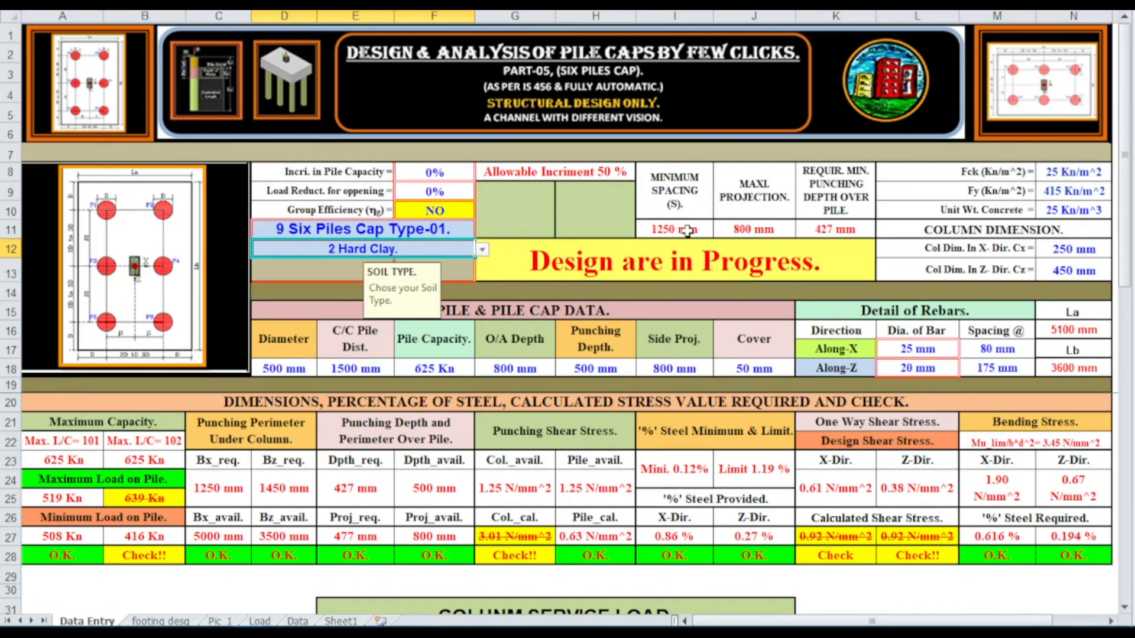
{"action": "left_click", "coordinate": [369, 368]}
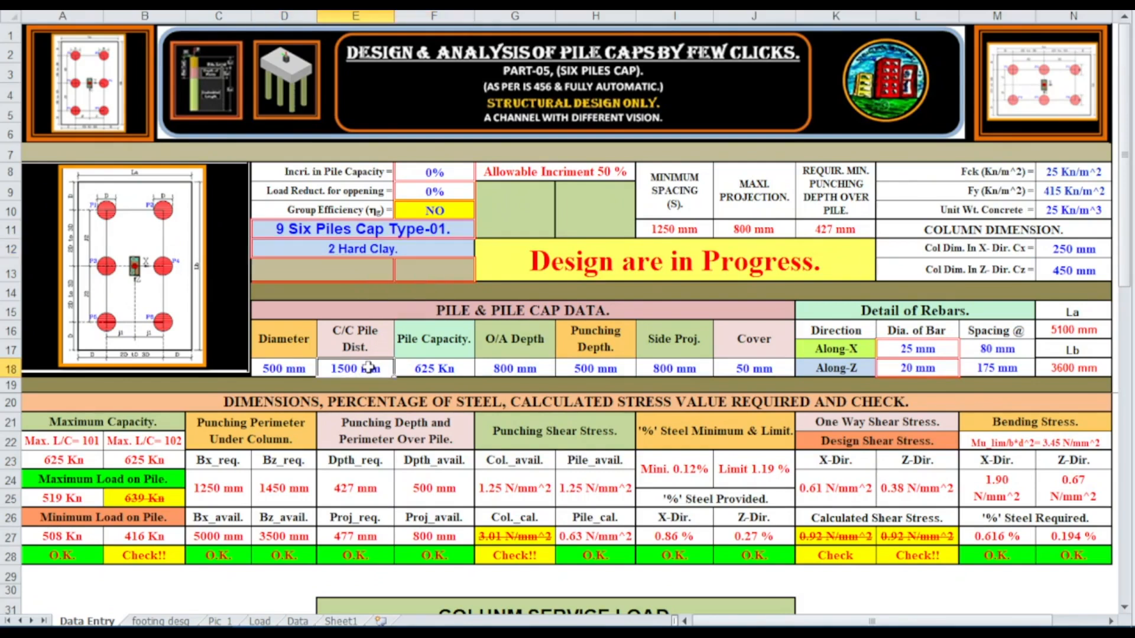
{"action": "type", "text": "1250"}
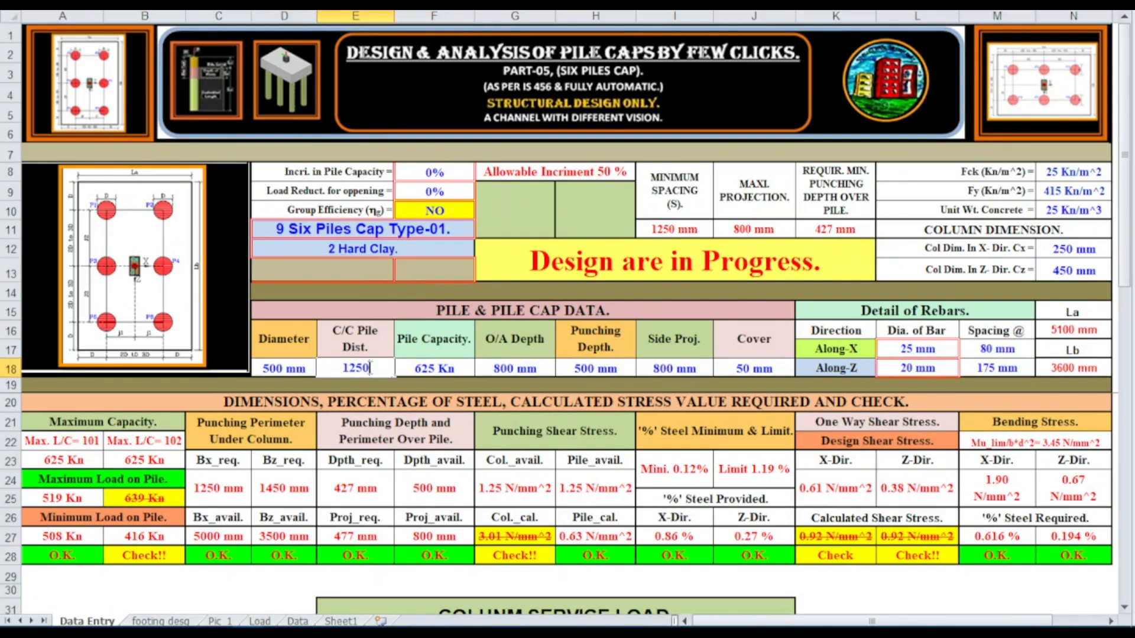
{"action": "key", "text": "Return"}
Step: Set the pile capacity in the pile and pile cap data to 500 Kn
{"action": "left_click", "coordinate": [444, 369]}
{"action": "type", "text": "500"}
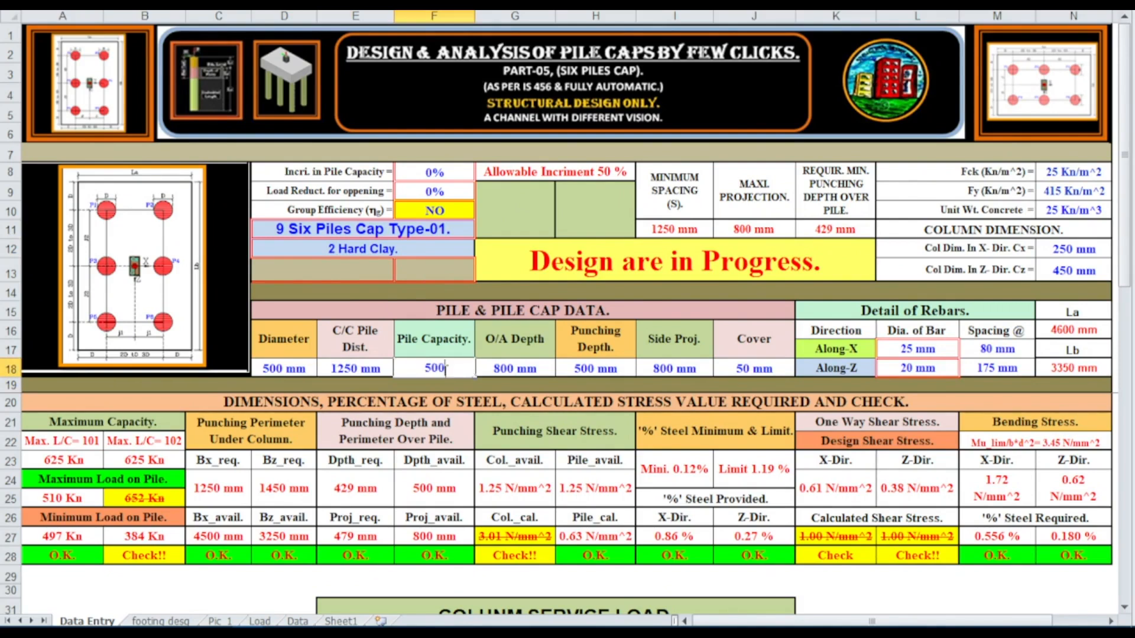
{"action": "key", "text": "Return"}
{"action": "key", "text": "Return"}
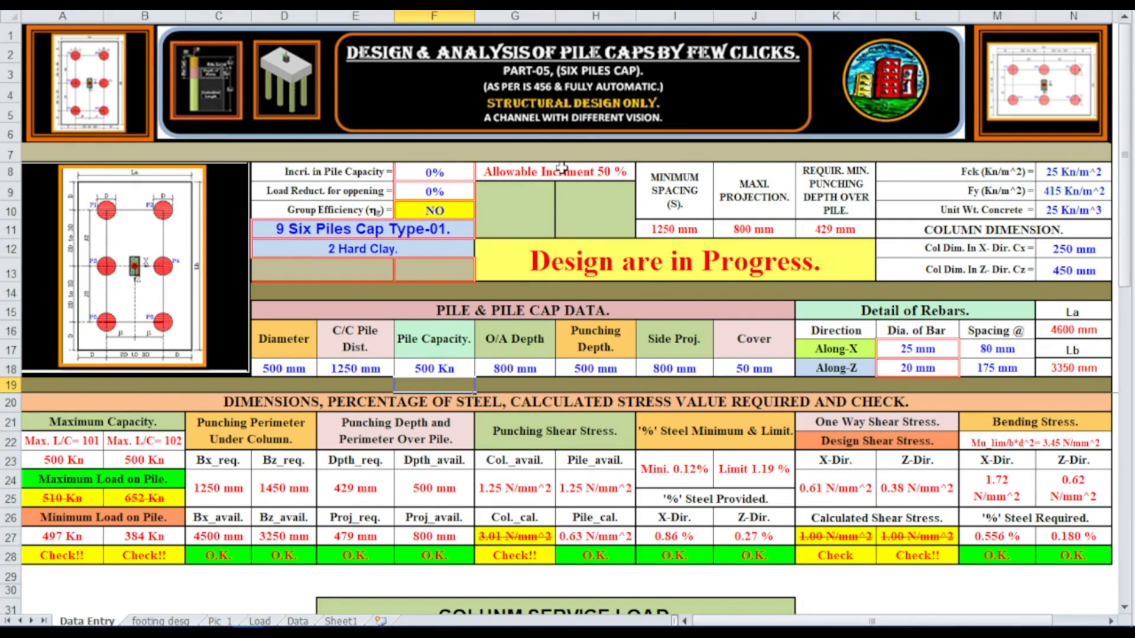
Step: Set the increment in pile capacity to 50%, choosing 0.50 from the allowed values
{"action": "left_click", "coordinate": [452, 170]}
{"action": "left_click", "coordinate": [483, 173]}
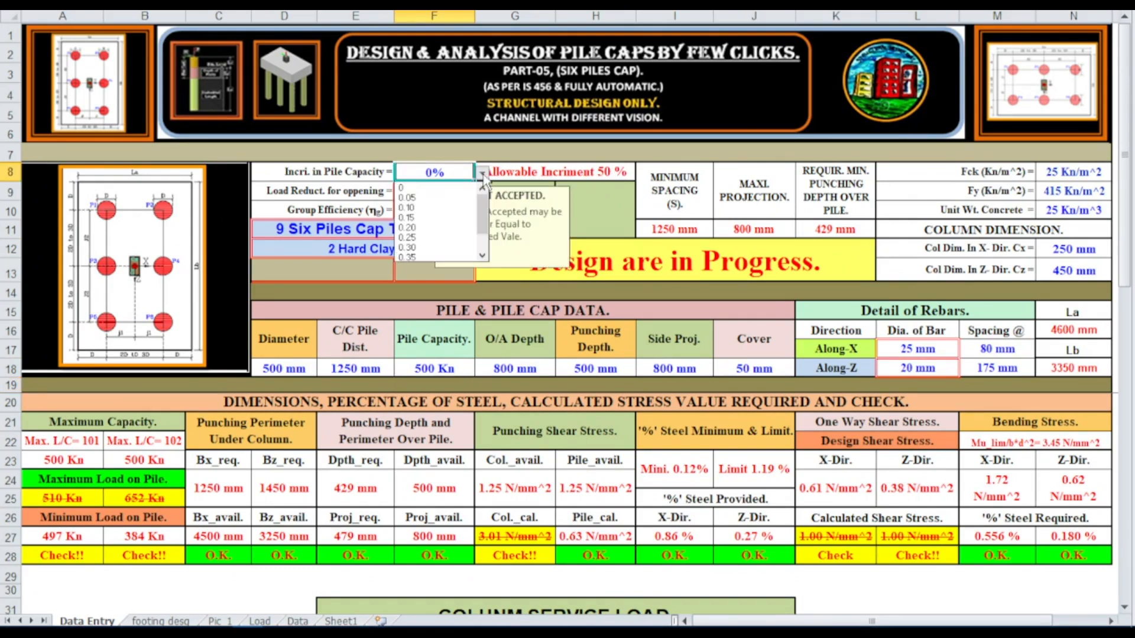
{"action": "left_click", "coordinate": [482, 255]}
{"action": "left_click", "coordinate": [482, 255]}
{"action": "left_click", "coordinate": [482, 256]}
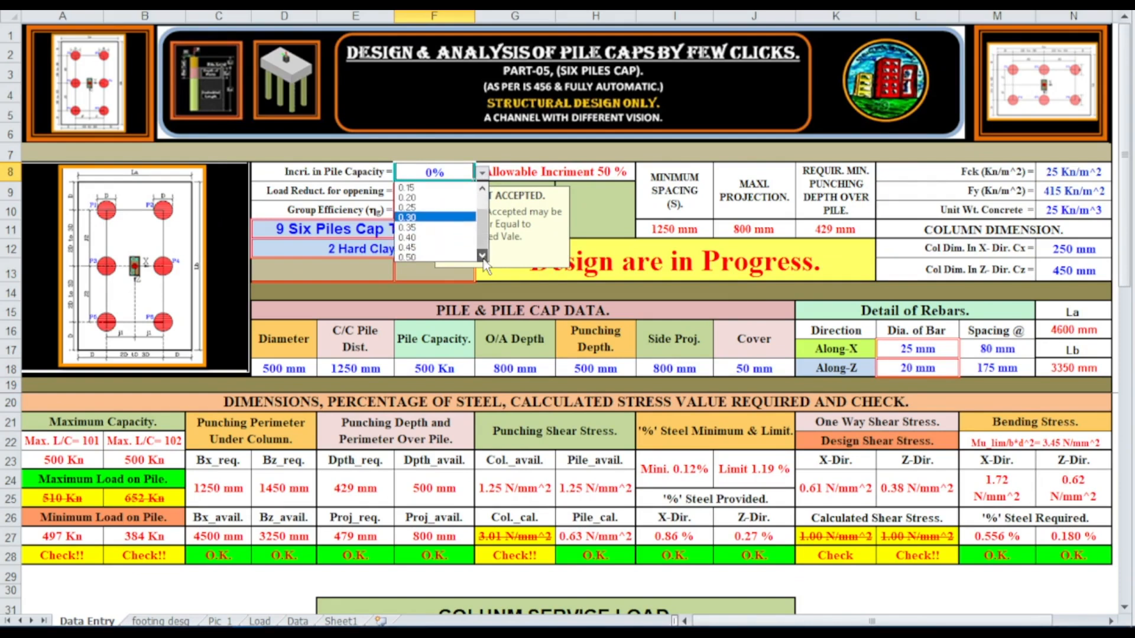
{"action": "left_click", "coordinate": [440, 257]}
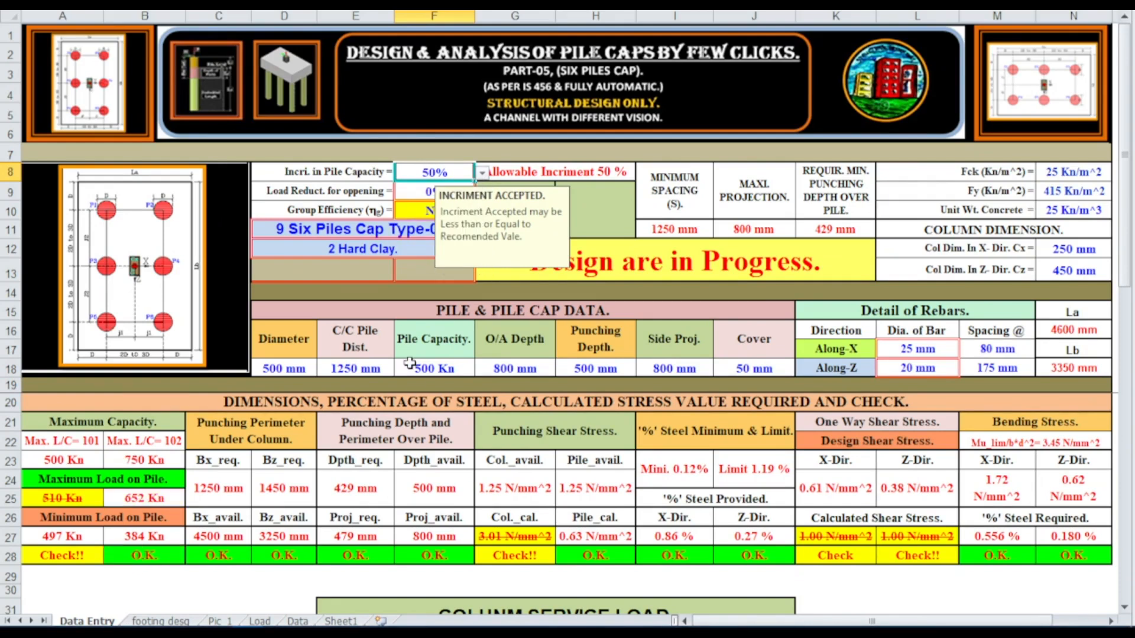
{"action": "left_click", "coordinate": [409, 365]}
Step: Set the load reduction for opening to 14% and accept group efficiency with YES
{"action": "left_click", "coordinate": [445, 191]}
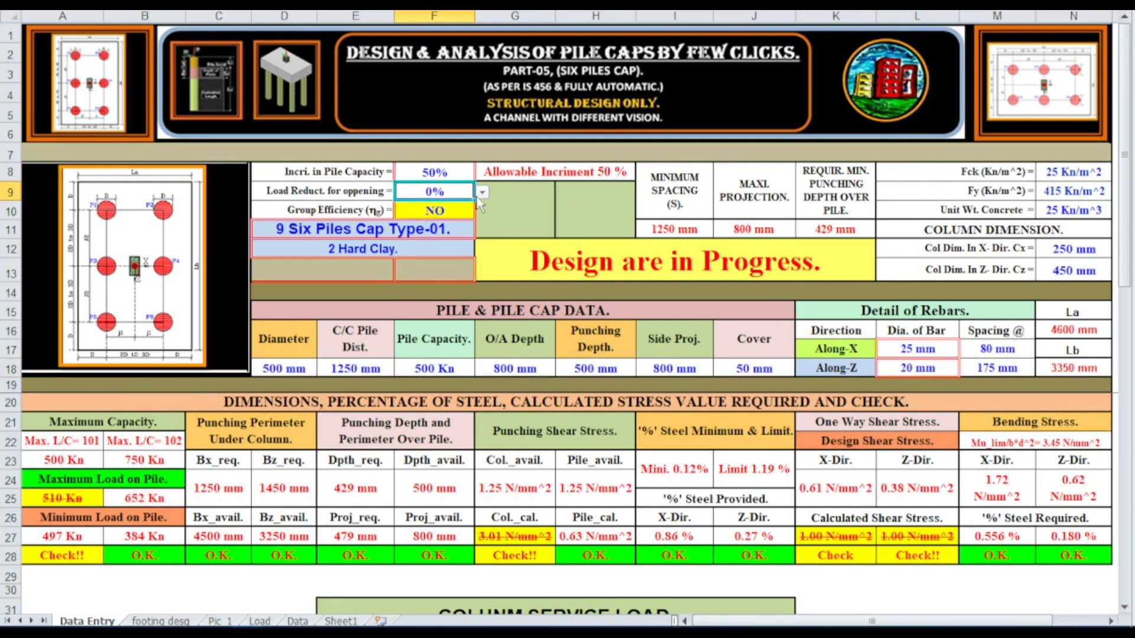
{"action": "left_click", "coordinate": [482, 197]}
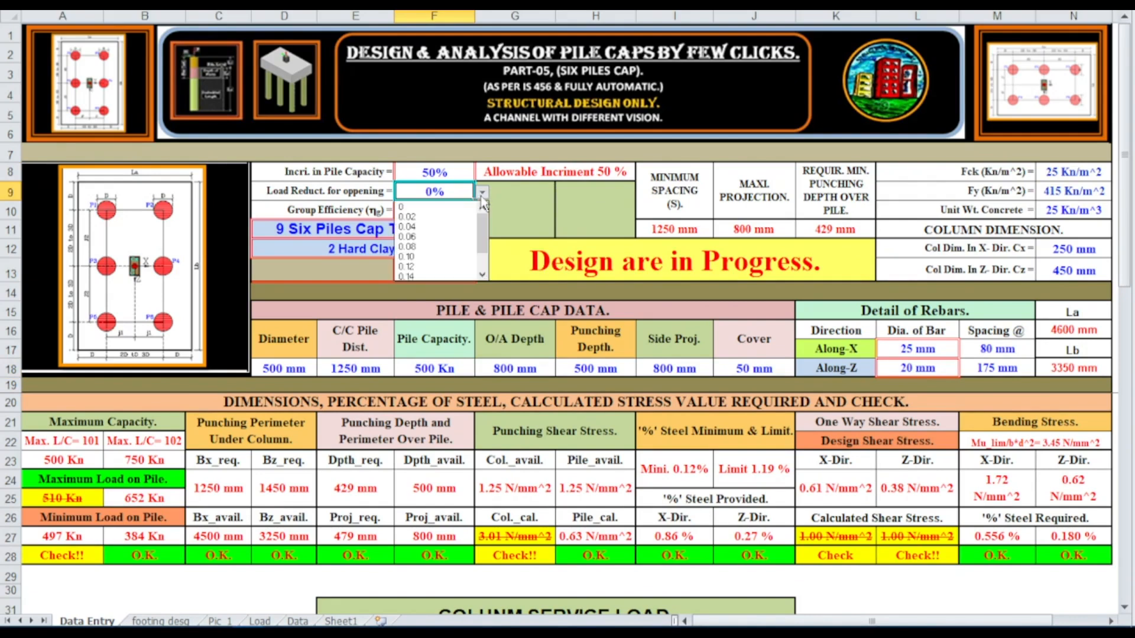
{"action": "left_click", "coordinate": [442, 276]}
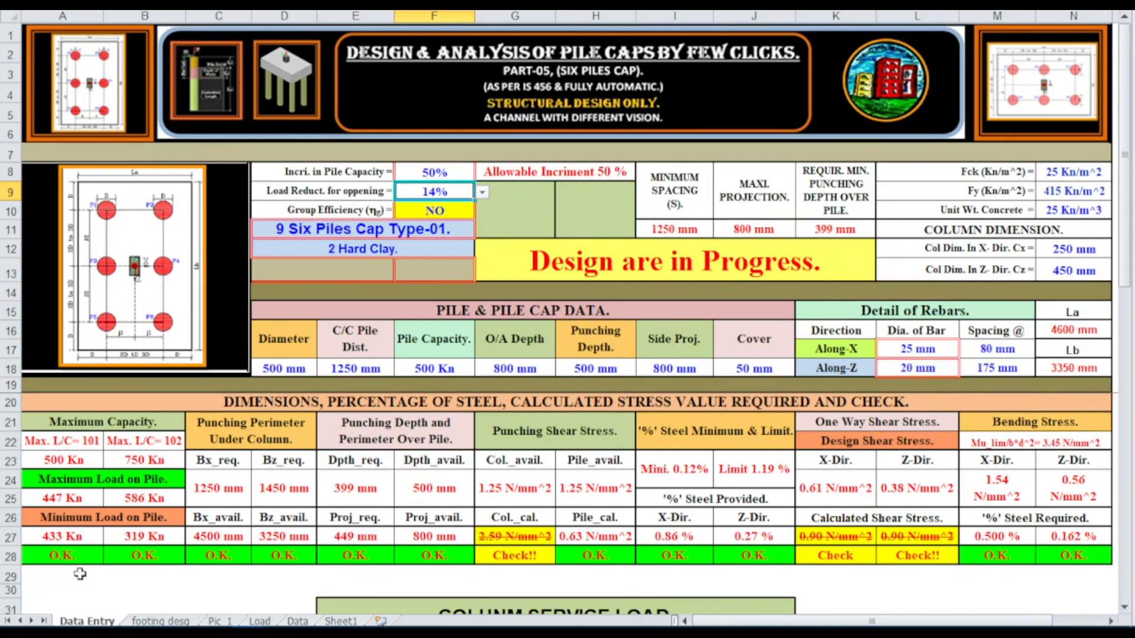
{"action": "left_click", "coordinate": [463, 213]}
{"action": "left_click", "coordinate": [482, 212]}
{"action": "left_click", "coordinate": [467, 227]}
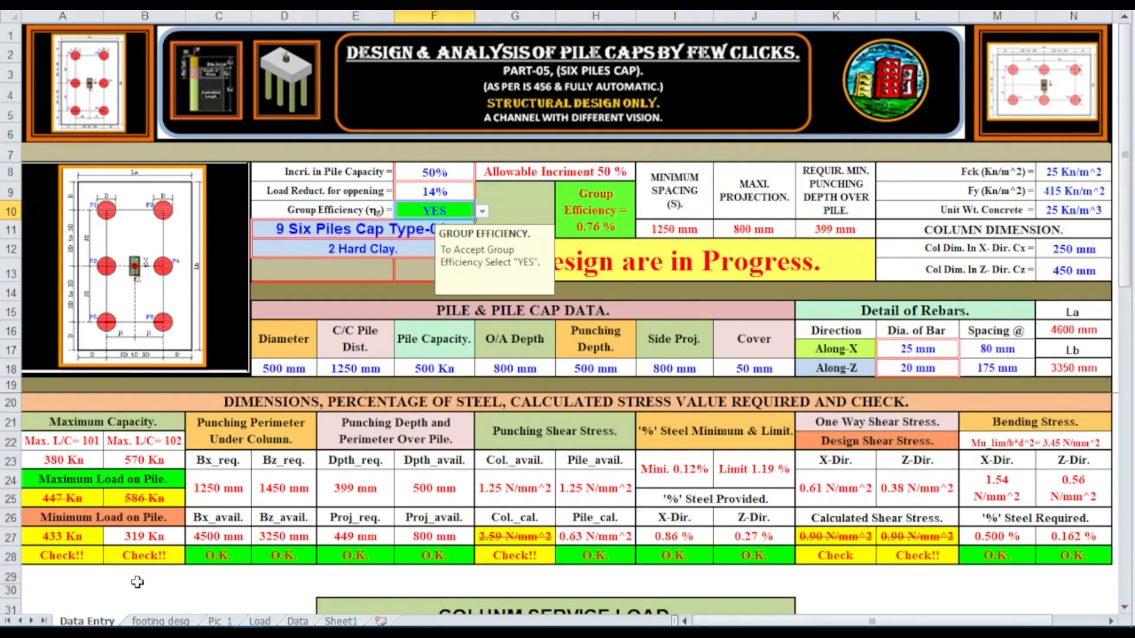
Step: Set the pile capacity in the pile and pile cap data to 600 Kn
{"action": "left_click", "coordinate": [427, 367]}
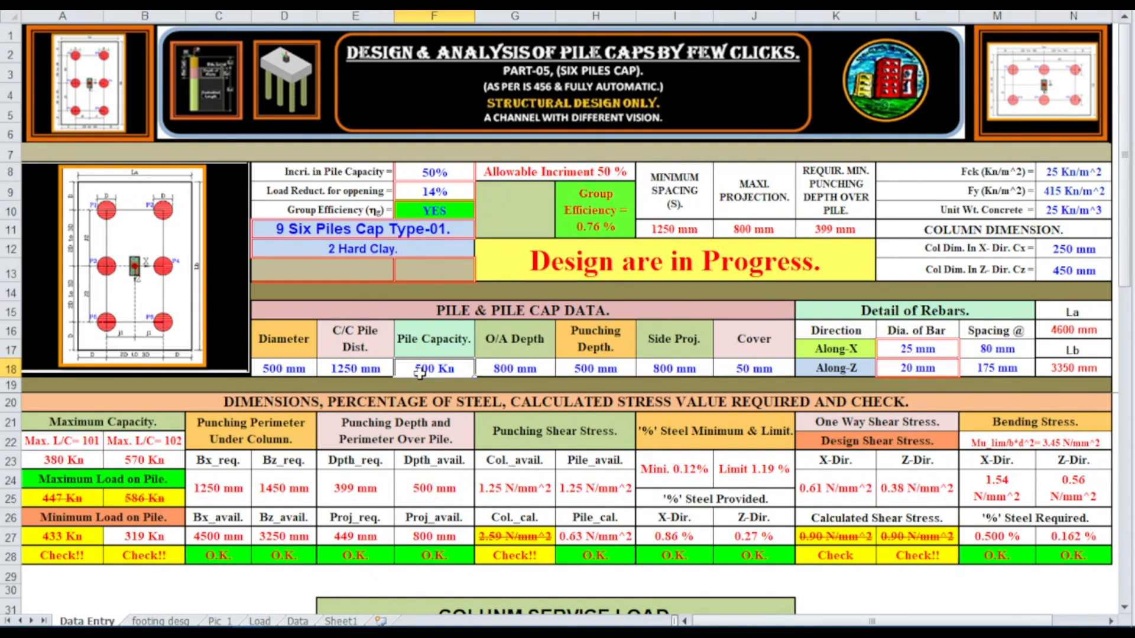
{"action": "type", "text": "600"}
{"action": "key", "text": "Return"}
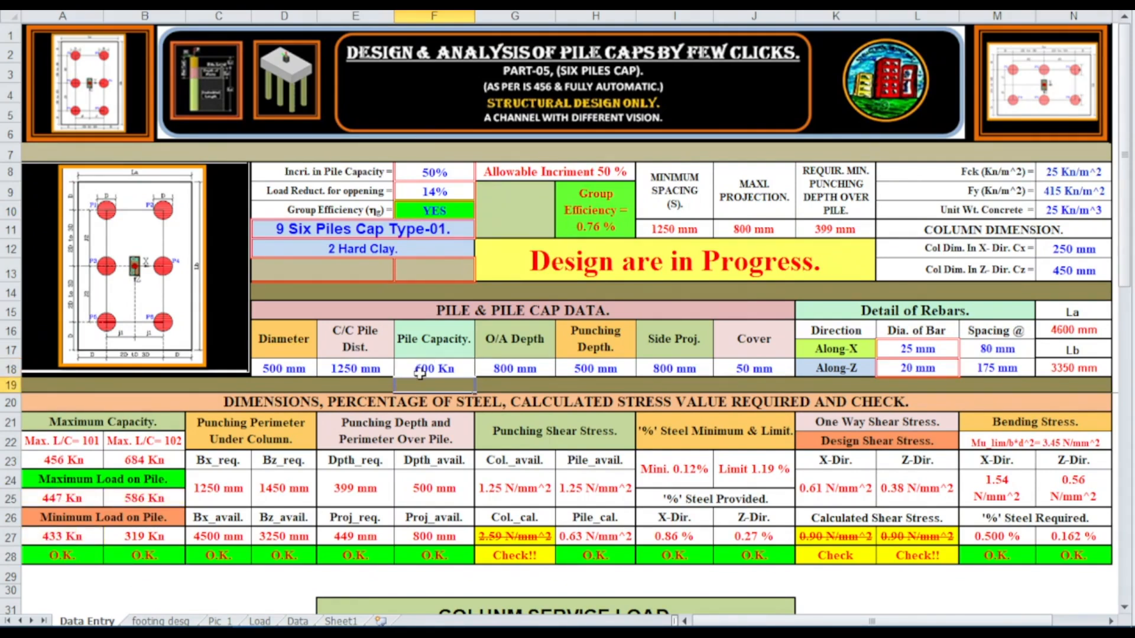
Step: Choose 500 Kn/m^2 as the characteristic strength of steel, Fy
{"action": "left_click", "coordinate": [1086, 188]}
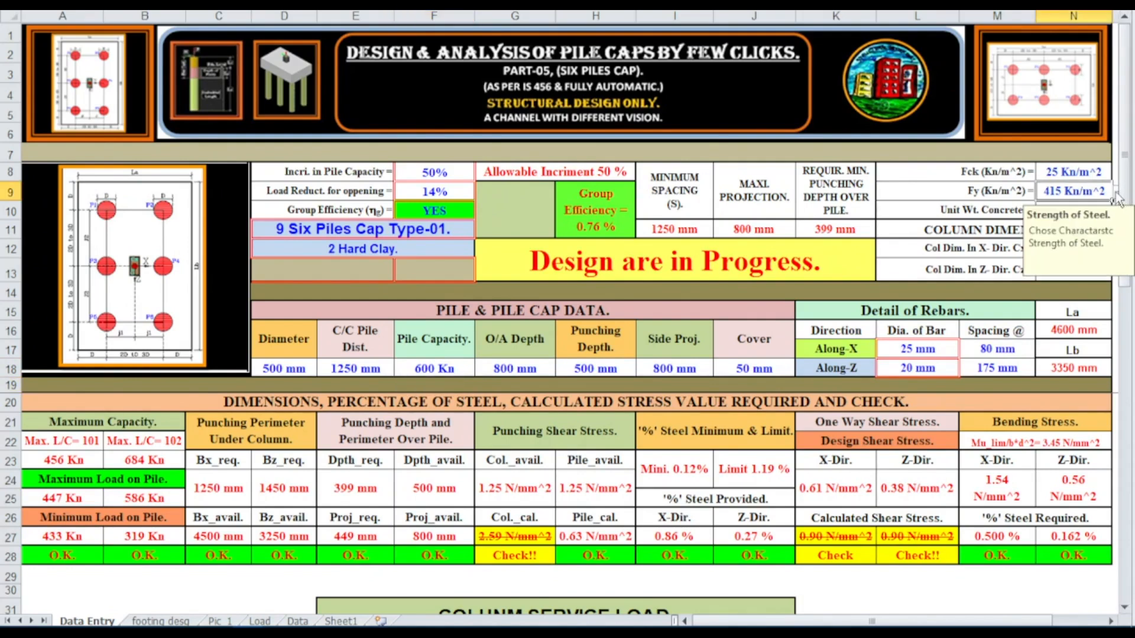
{"action": "left_click", "coordinate": [1116, 198]}
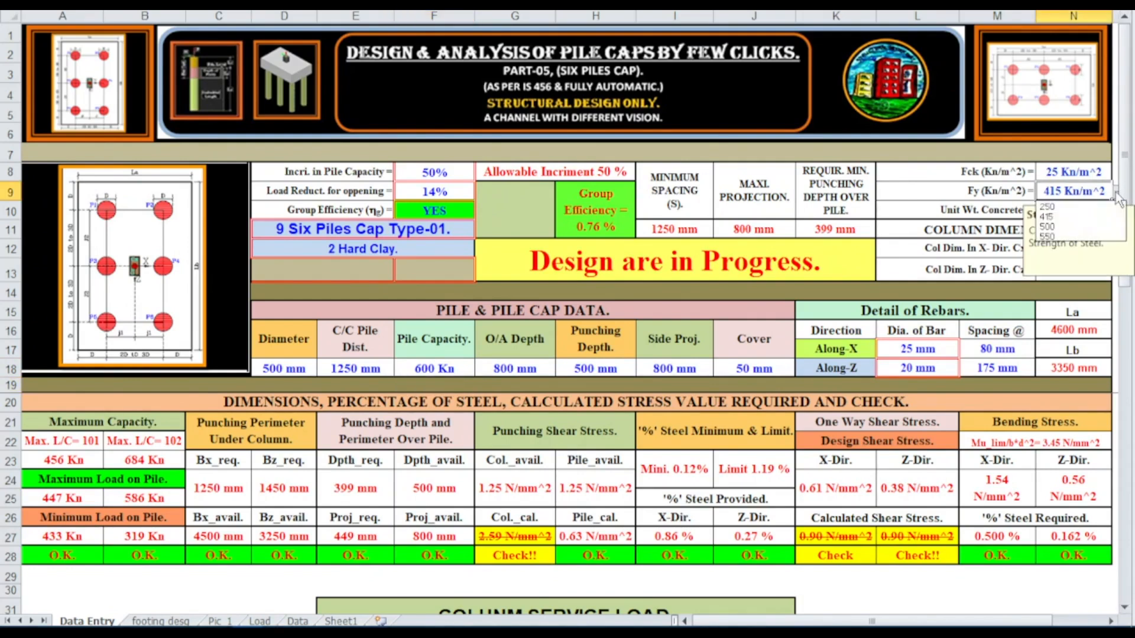
{"action": "left_click", "coordinate": [1074, 229]}
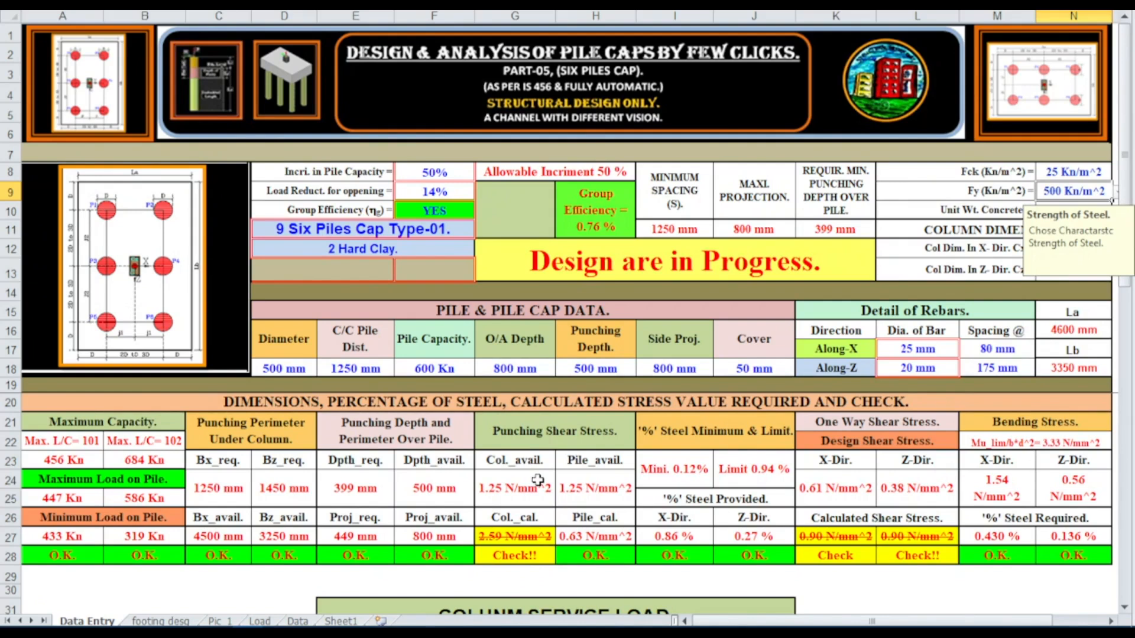
Step: Try punching depths of 600, 650, 700 and 750 mm one after another in the pile cap data
{"action": "left_click", "coordinate": [595, 369]}
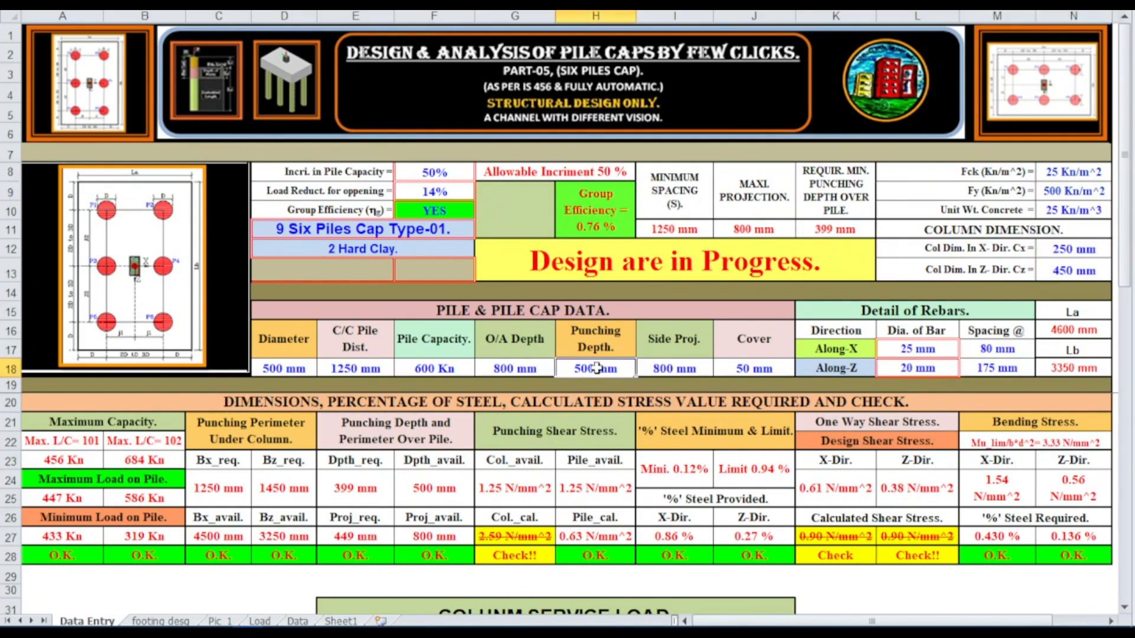
{"action": "type", "text": "600"}
{"action": "key", "text": "Return"}
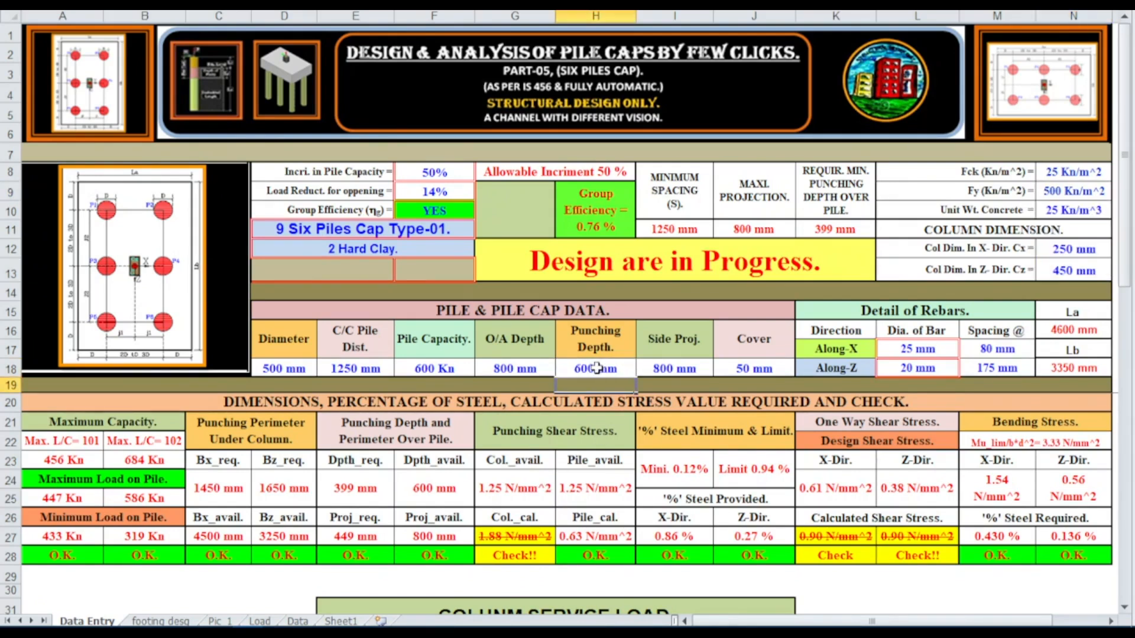
{"action": "left_click", "coordinate": [596, 368]}
{"action": "type", "text": "650"}
{"action": "key", "text": "Return"}
{"action": "left_click", "coordinate": [605, 368]}
{"action": "type", "text": "700"}
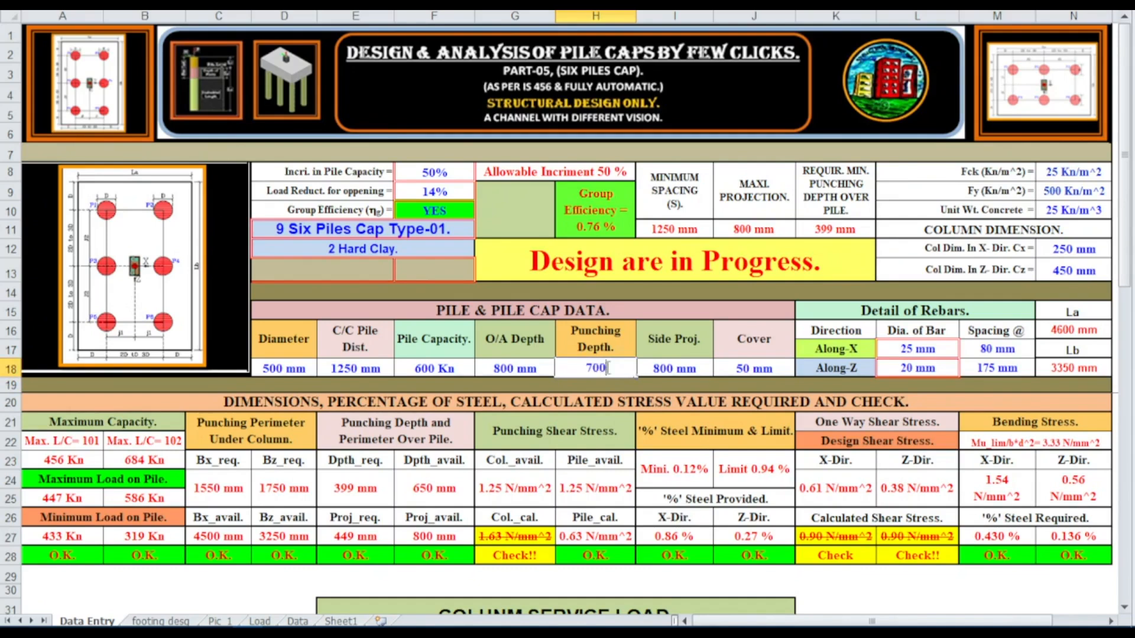
{"action": "key", "text": "Return"}
{"action": "left_click", "coordinate": [606, 368]}
{"action": "type", "text": "750"}
{"action": "key", "text": "Return"}
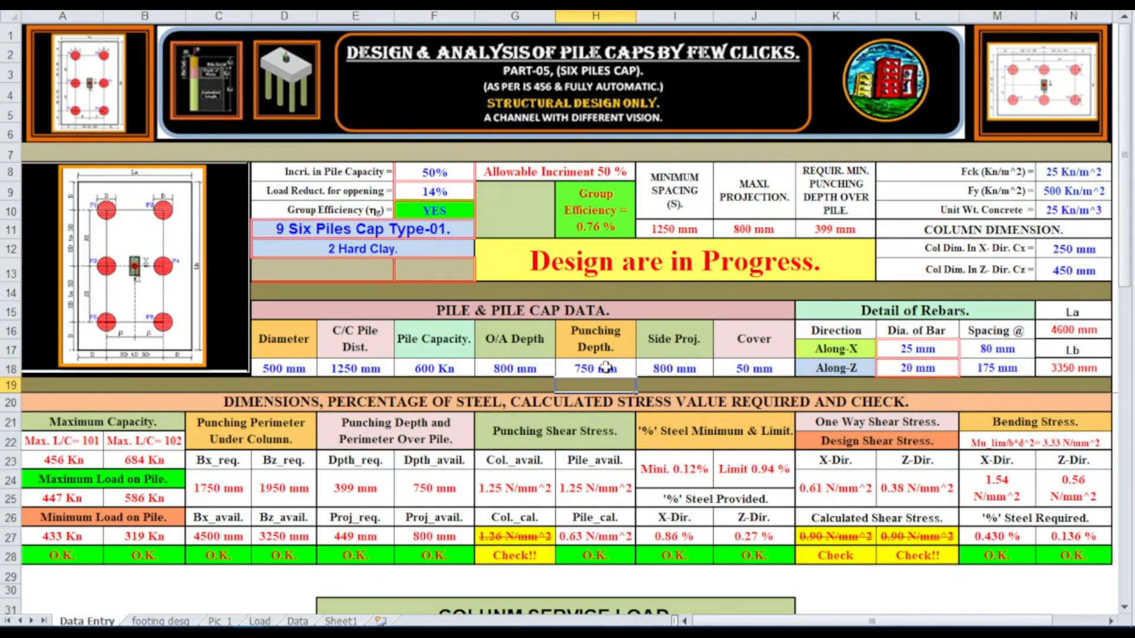
Step: Set the punching depth in the pile cap data to 800 mm
{"action": "left_click", "coordinate": [606, 369]}
{"action": "type", "text": "800"}
{"action": "key", "text": "Return"}
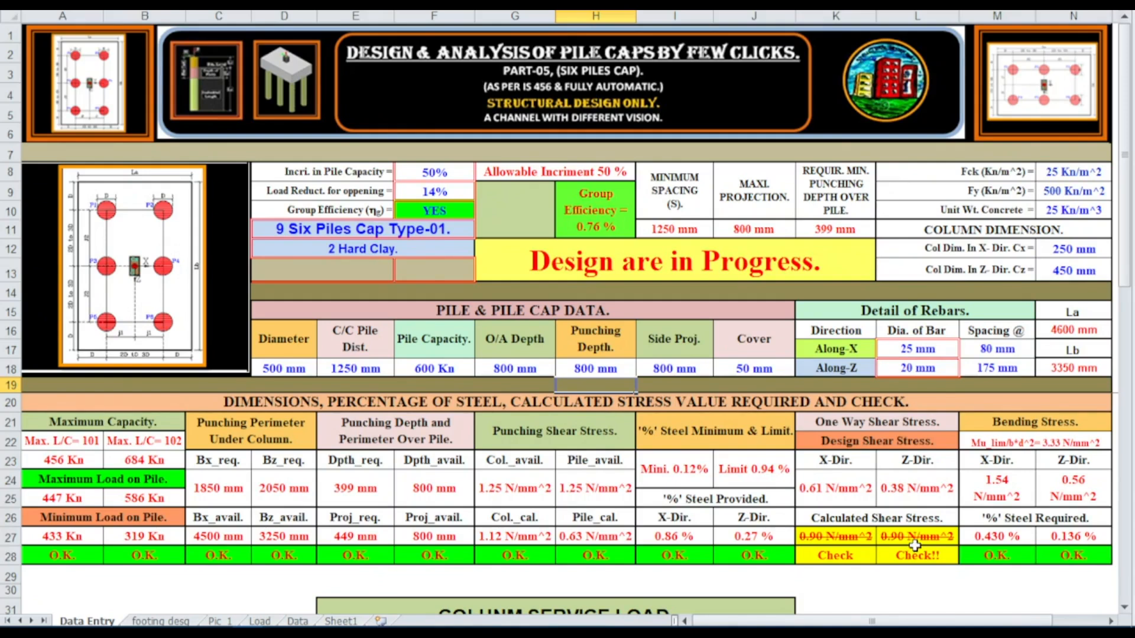
Step: Choose a 25 mm bar diameter for the Along-Z reinforcement
{"action": "left_click", "coordinate": [943, 368]}
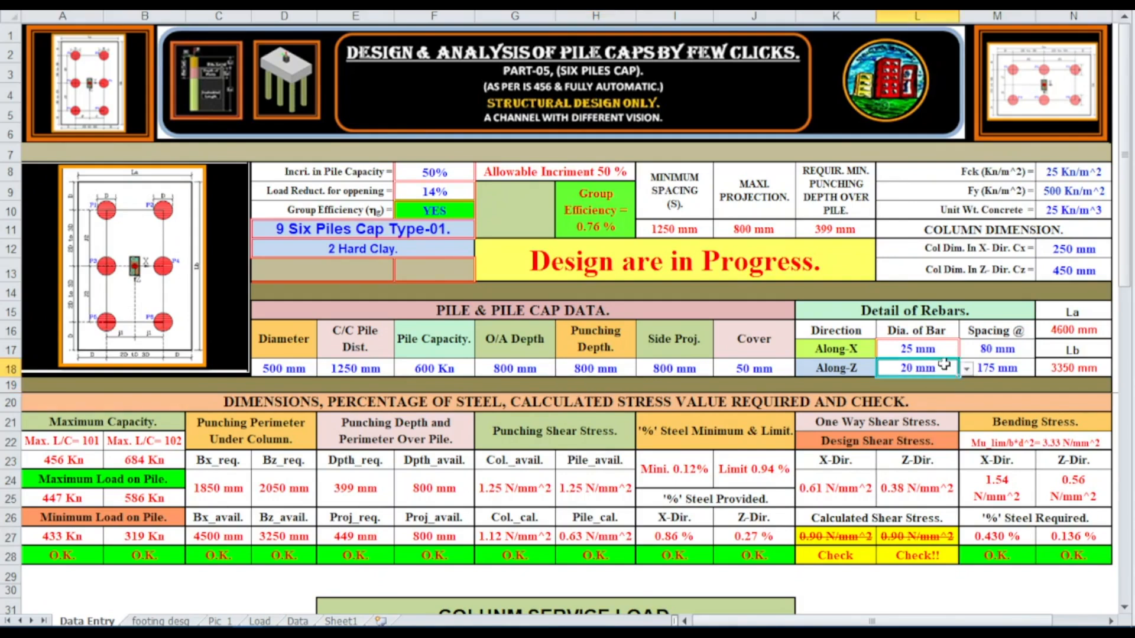
{"action": "left_click", "coordinate": [965, 369]}
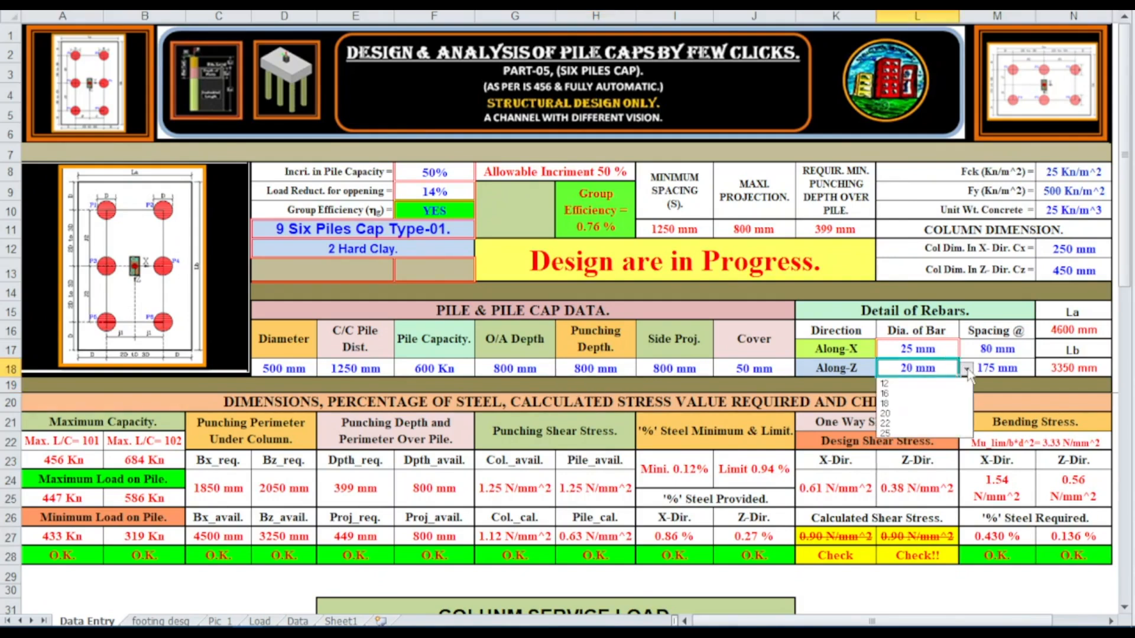
{"action": "left_click", "coordinate": [918, 433]}
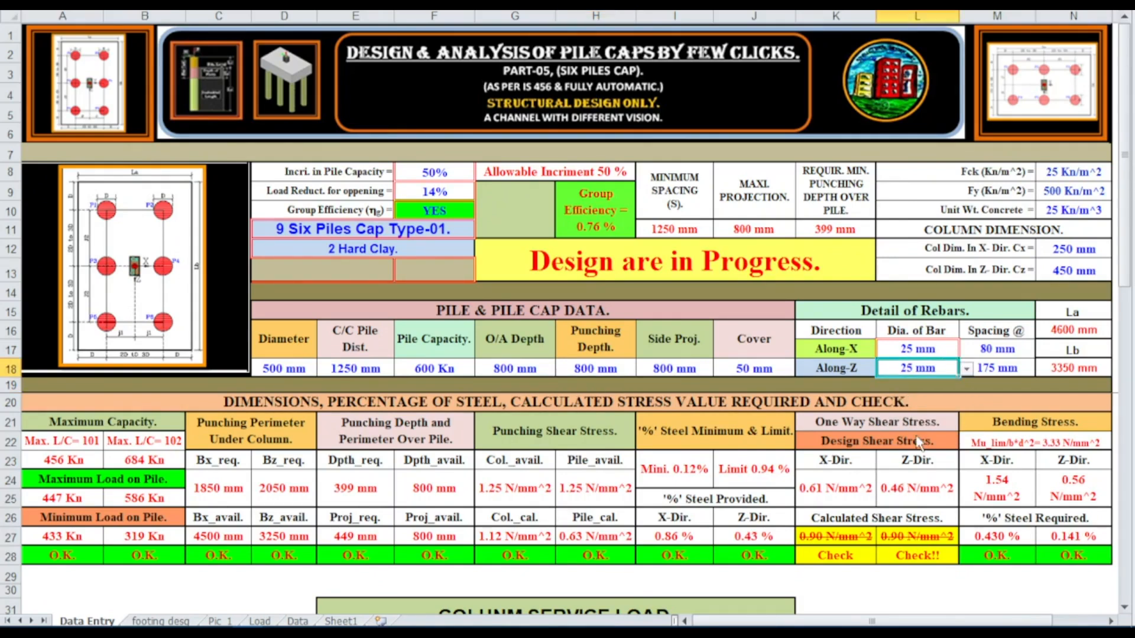
Step: Set the Along-Z rebar spacing to 80 mm
{"action": "left_click", "coordinate": [1008, 367]}
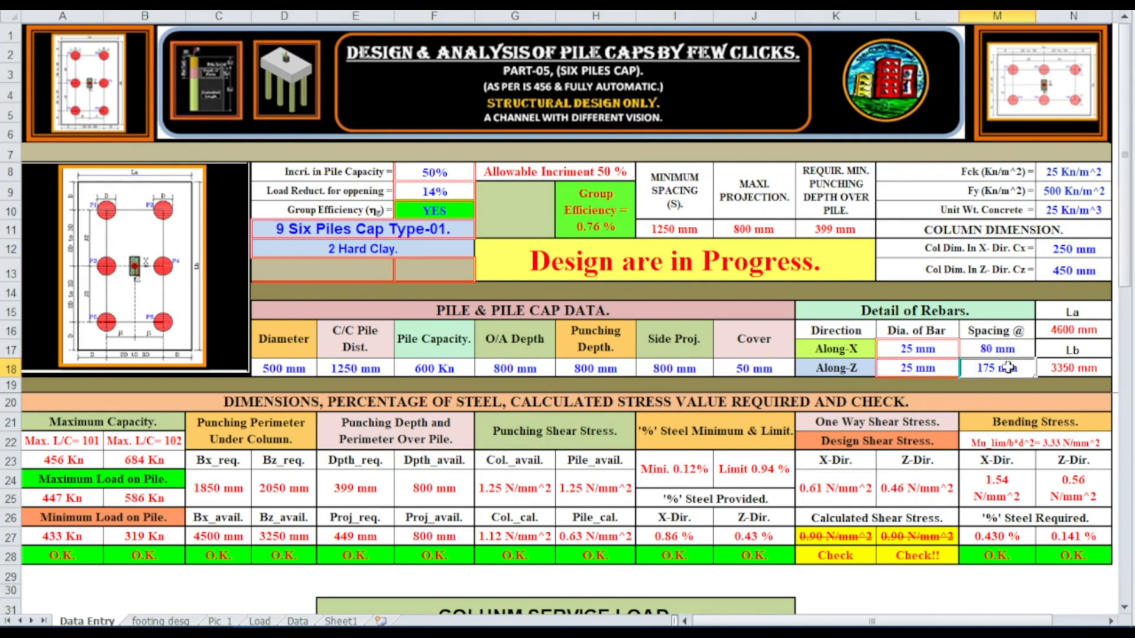
{"action": "type", "text": "80"}
{"action": "key", "text": "Return"}
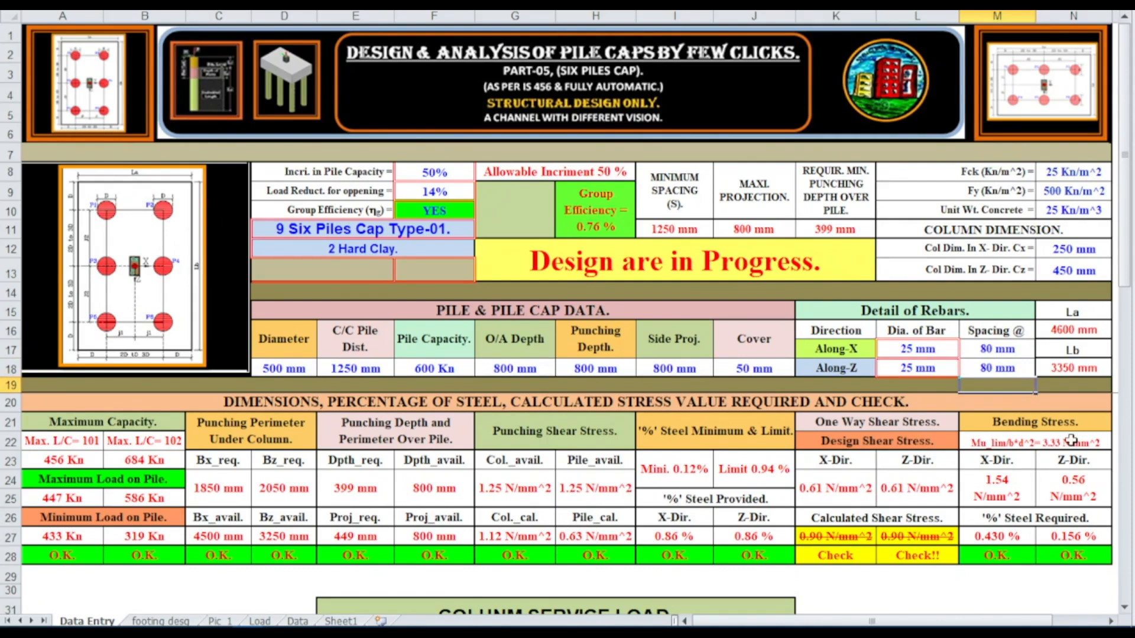
Step: Set the rebar spacing to 75 mm for both the Along-X and Along-Z directions
{"action": "left_click", "coordinate": [1004, 350]}
{"action": "type", "text": "75"}
{"action": "key", "text": "Return"}
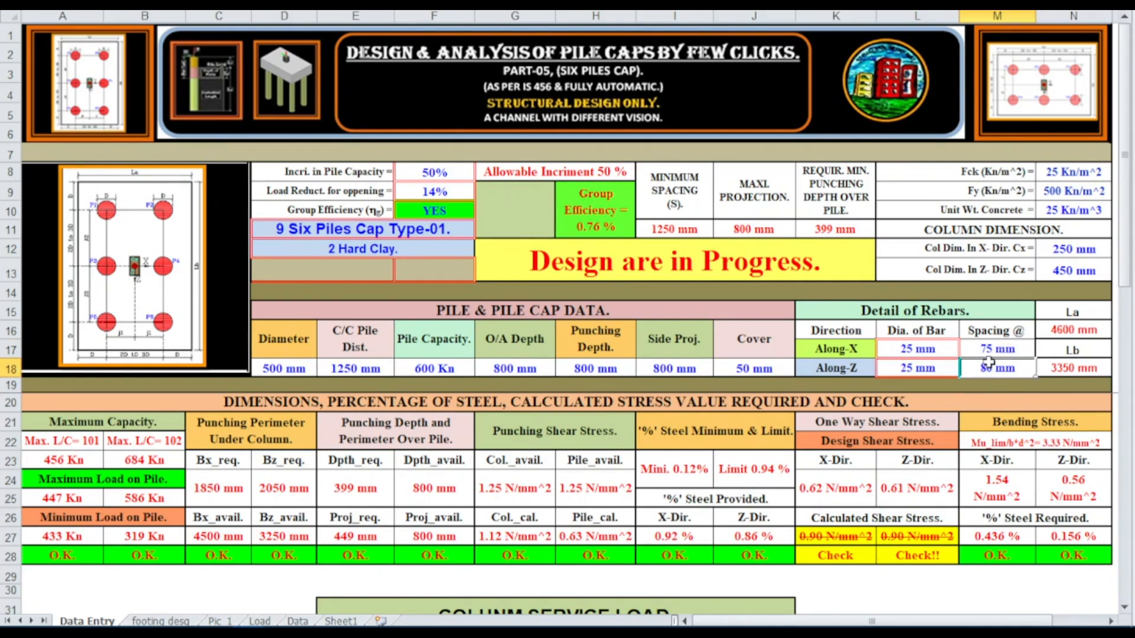
{"action": "type", "text": "75"}
{"action": "key", "text": "Return"}
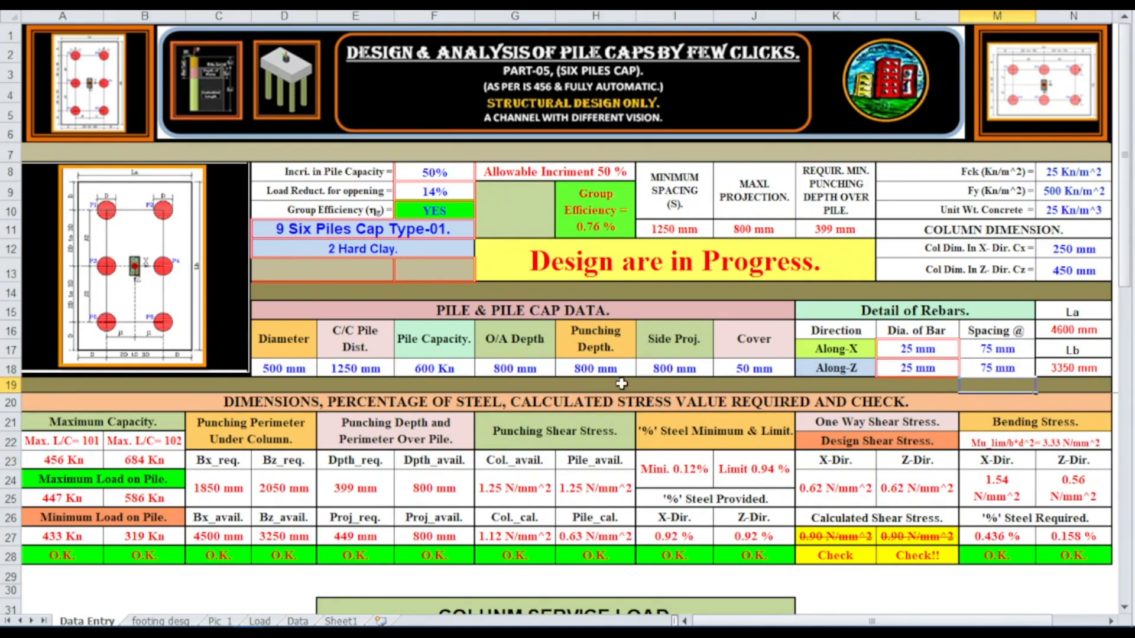
Step: Set the overall (O/A) depth of the pile cap to 1000 mm
{"action": "left_click", "coordinate": [532, 365]}
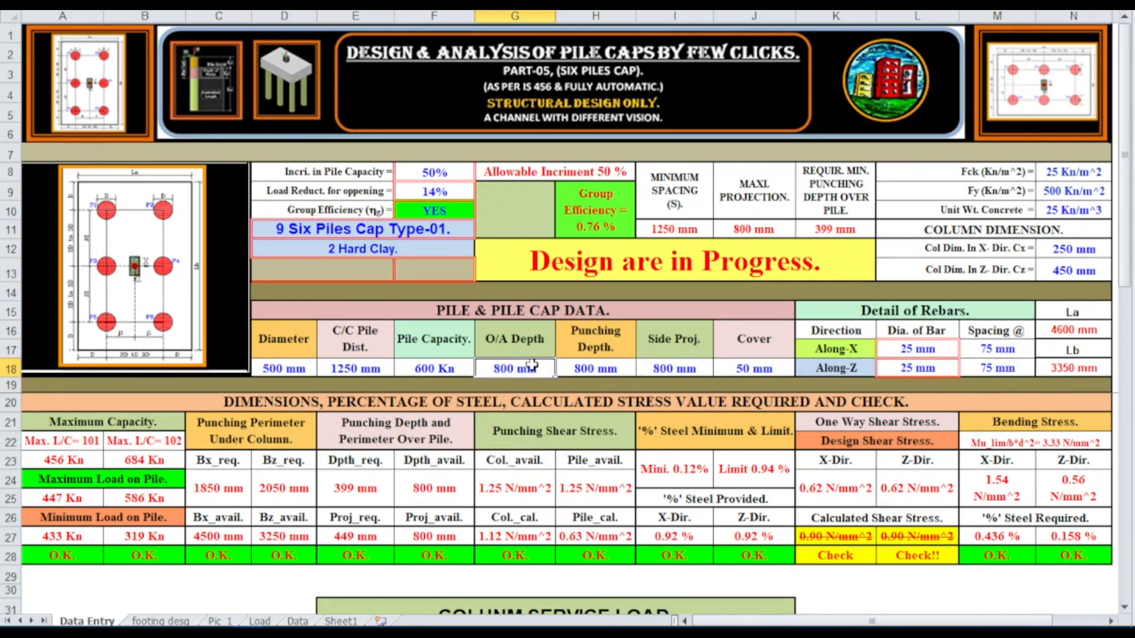
{"action": "type", "text": "1000"}
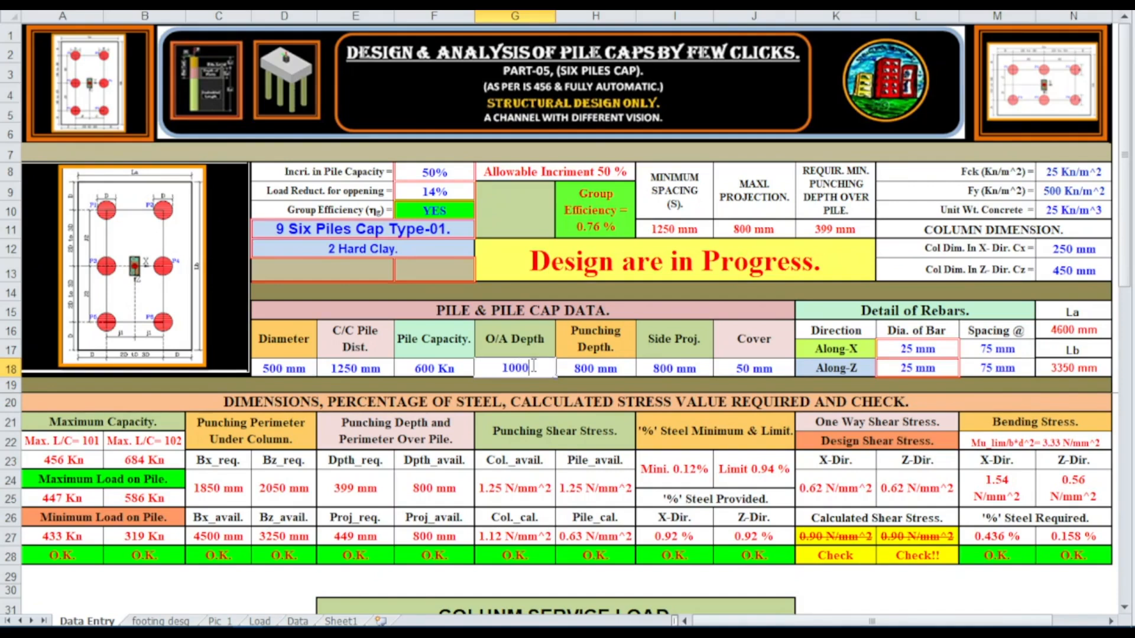
{"action": "key", "text": "Return"}
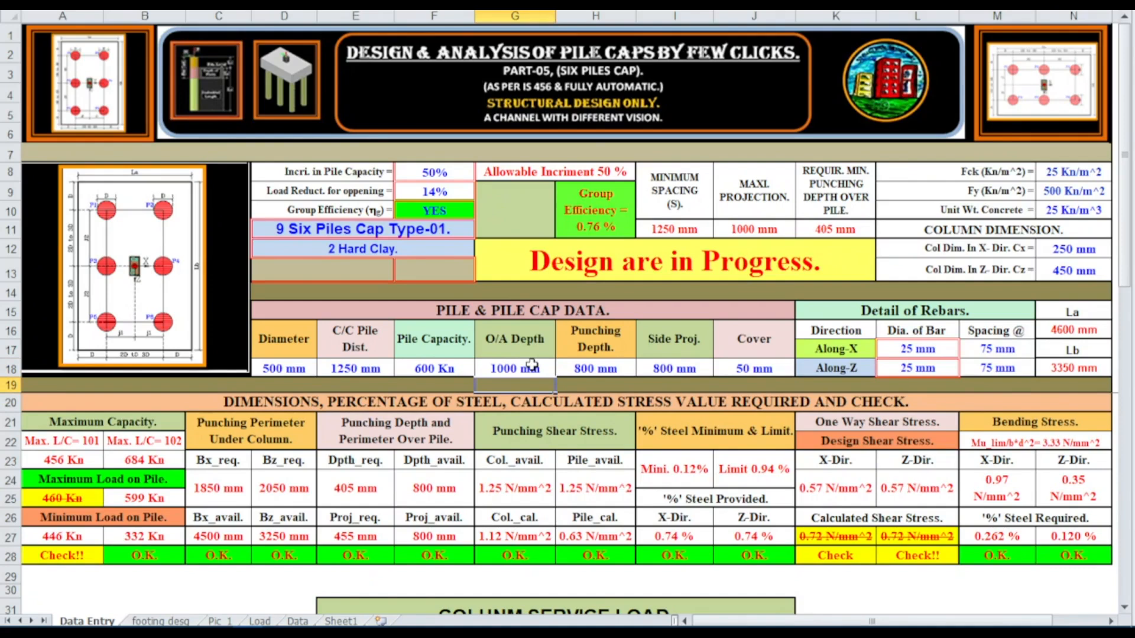
Step: Set the overall (O/A) depth of the pile cap to 1200 mm
{"action": "left_click", "coordinate": [531, 365]}
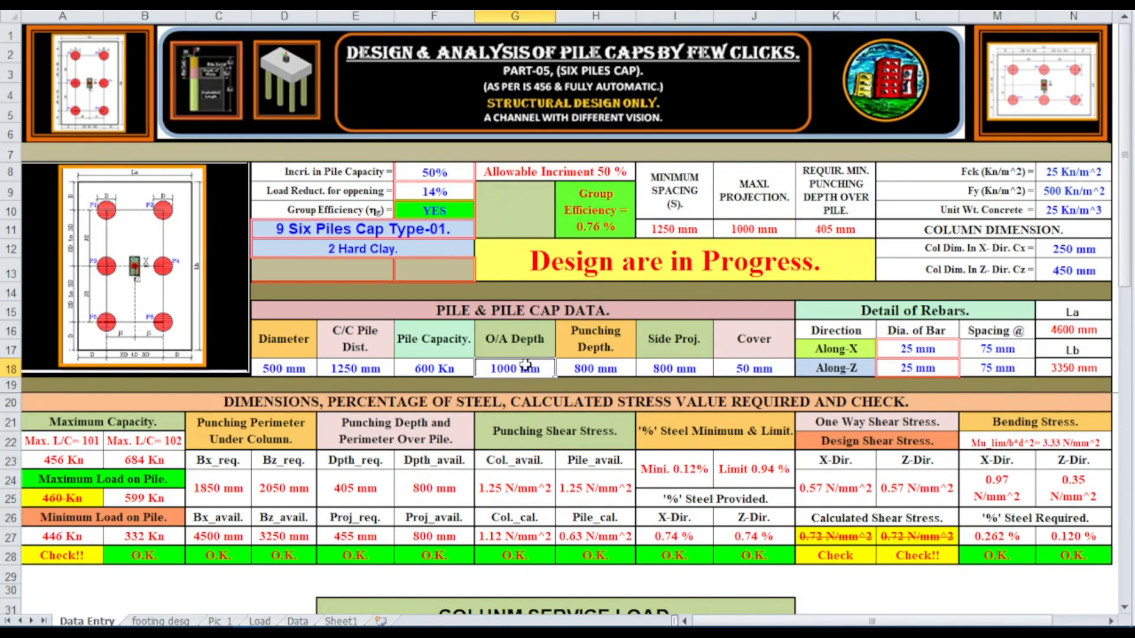
{"action": "type", "text": "1200"}
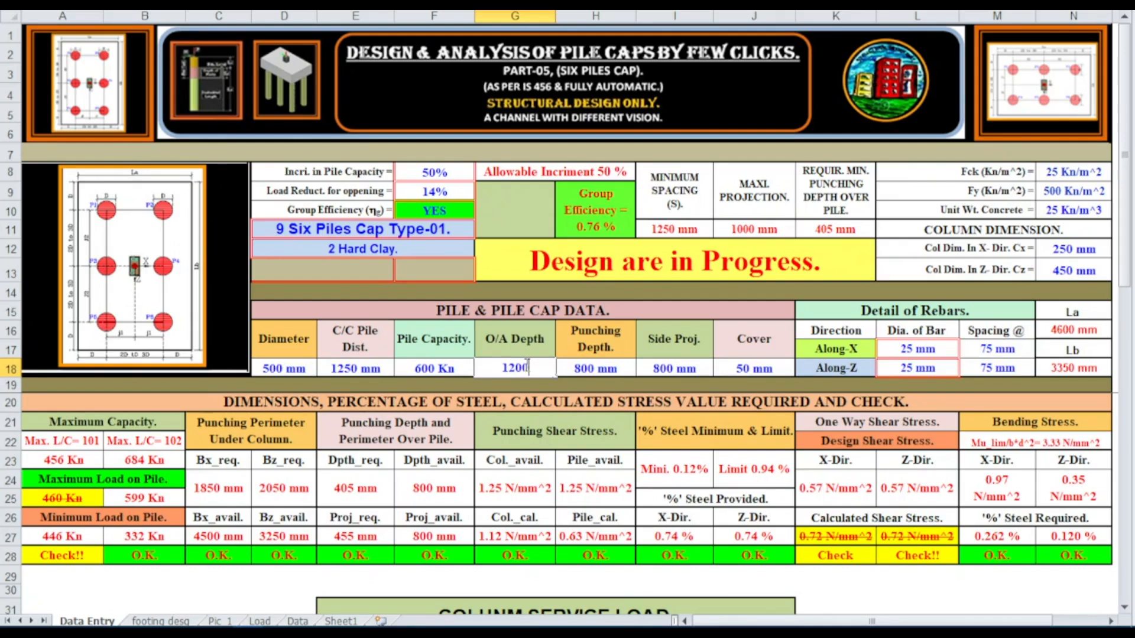
{"action": "key", "text": "Return"}
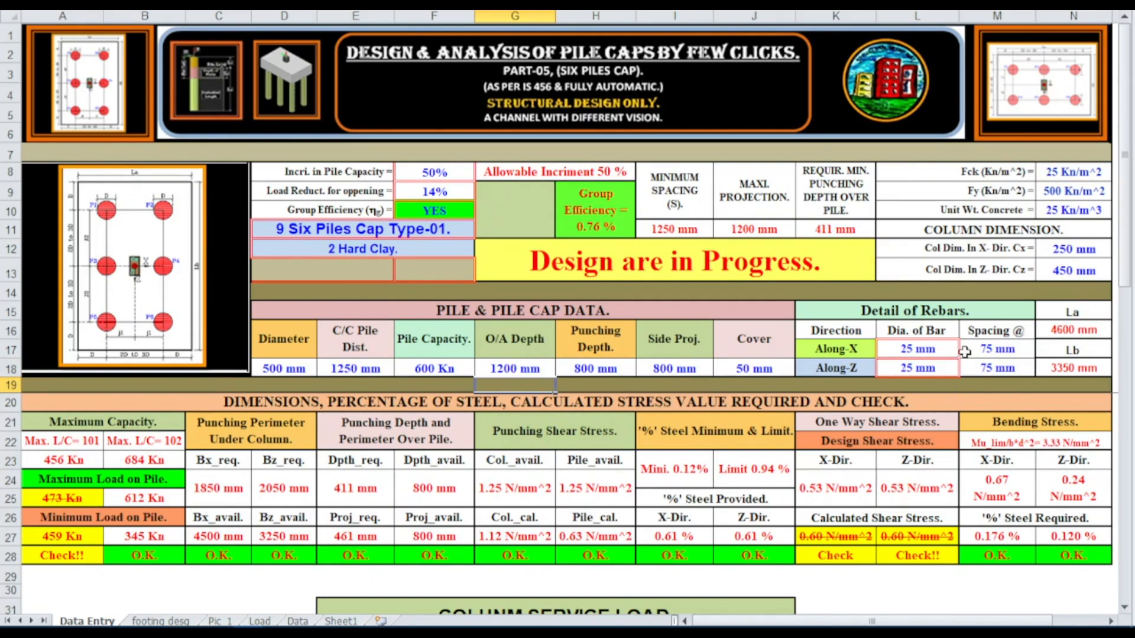
Step: Set the Along-X rebar spacing to 50 mm
{"action": "left_click", "coordinate": [931, 350]}
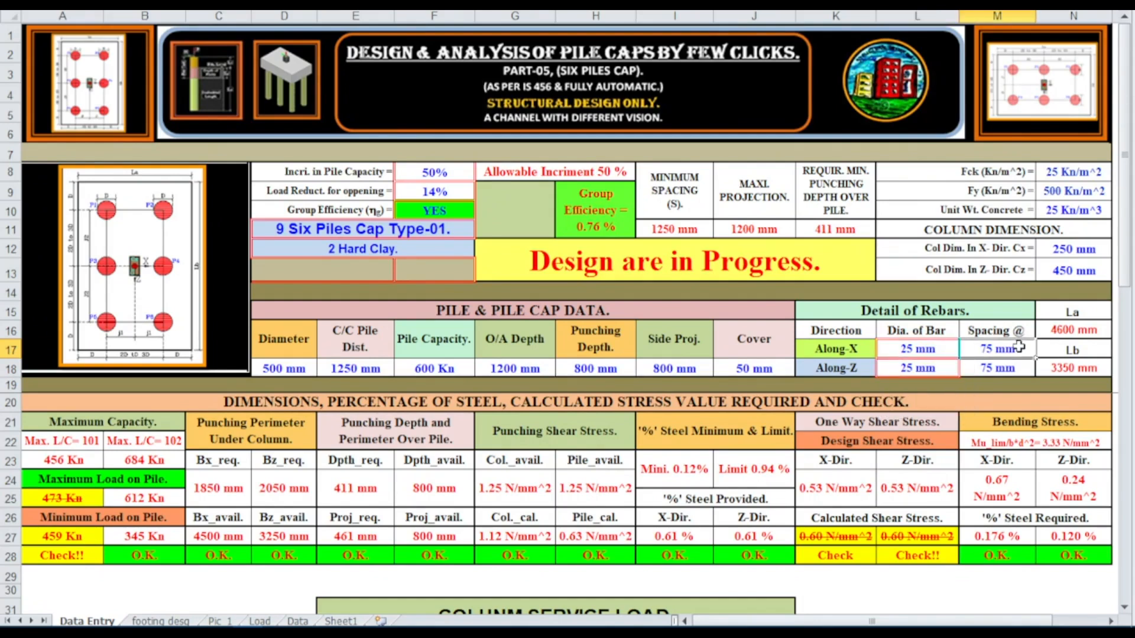
{"action": "type", "text": "50"}
{"action": "key", "text": "Return"}
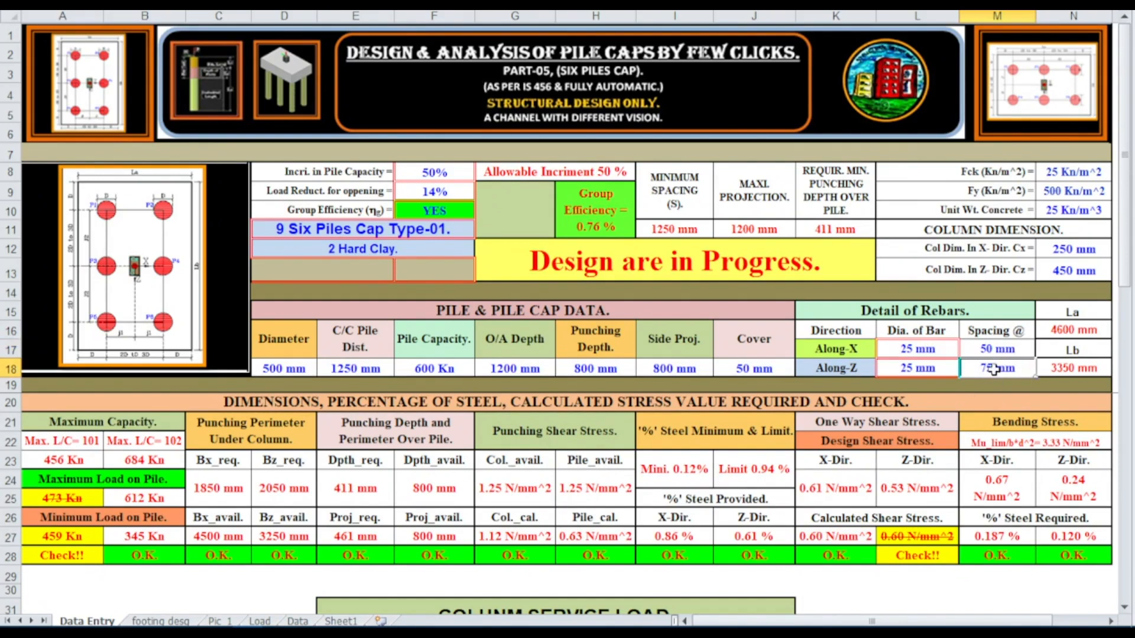
Step: Try Along-X rebar spacings of 65 mm and 60 mm
{"action": "left_click", "coordinate": [994, 349]}
{"action": "type", "text": "65"}
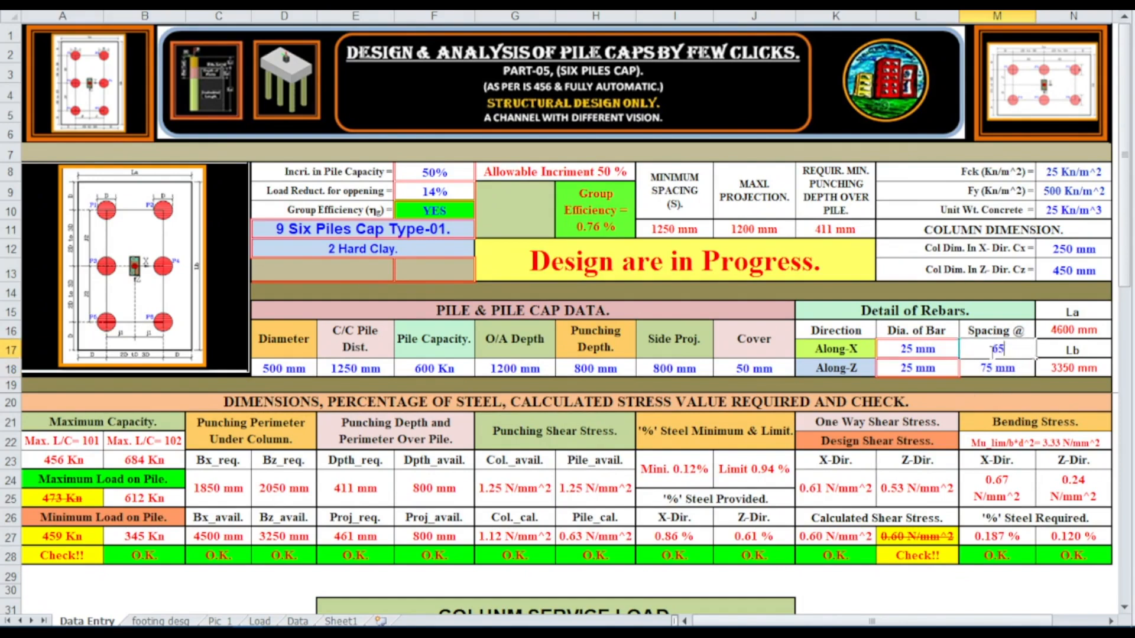
{"action": "key", "text": "Return"}
{"action": "left_click", "coordinate": [993, 350]}
{"action": "type", "text": "60"}
{"action": "key", "text": "Return"}
Step: Set the rebar spacing to 50 mm for both the Along-X and Along-Z directions
{"action": "left_click", "coordinate": [992, 350]}
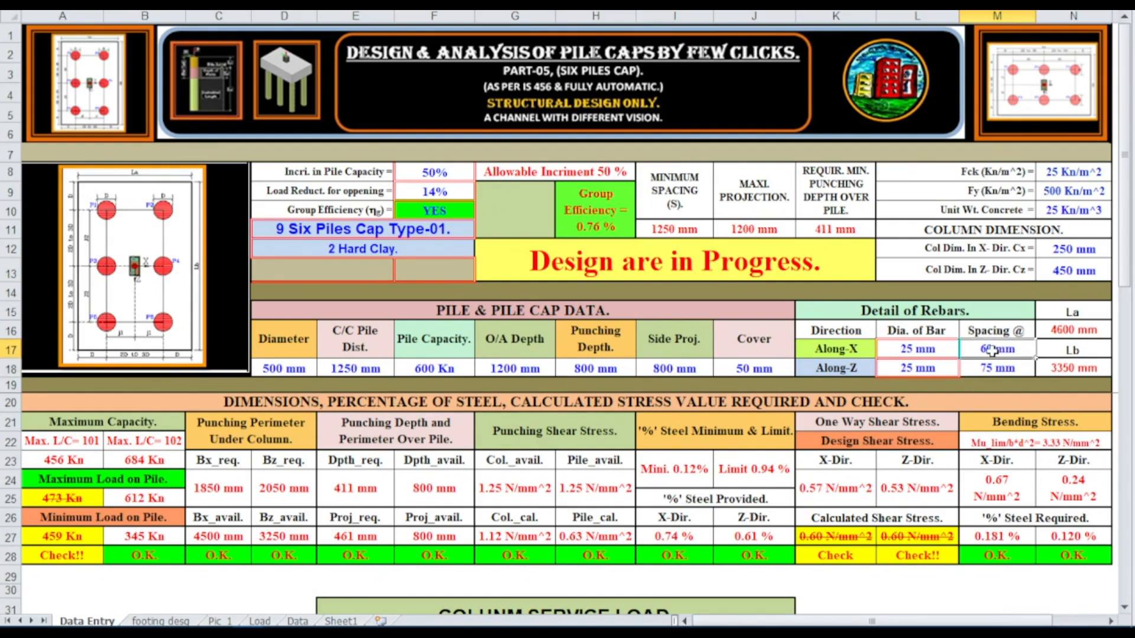
{"action": "type", "text": "50"}
{"action": "key", "text": "Return"}
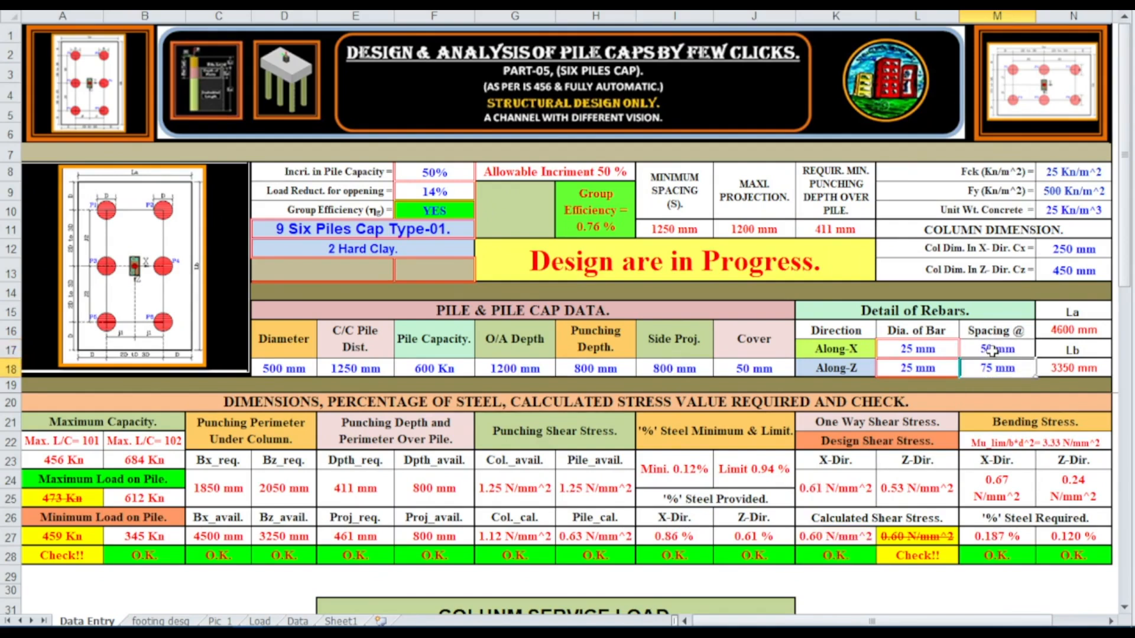
{"action": "type", "text": "50"}
{"action": "key", "text": "Return"}
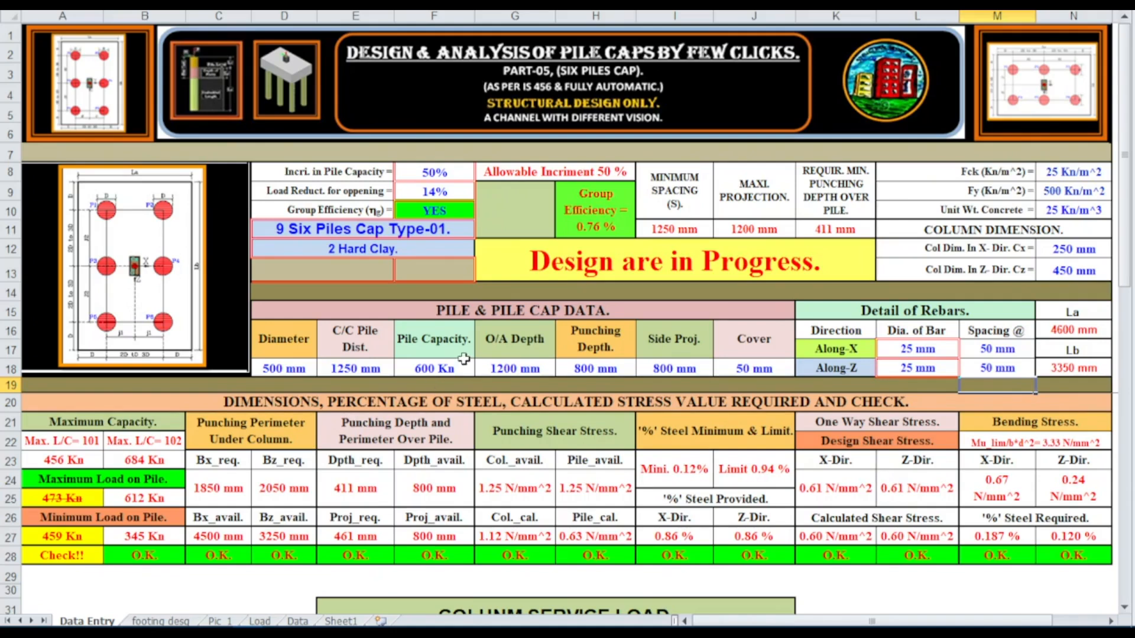
Step: Set the pile capacity to 625 kN in the pile and pile cap data
{"action": "left_click", "coordinate": [448, 368]}
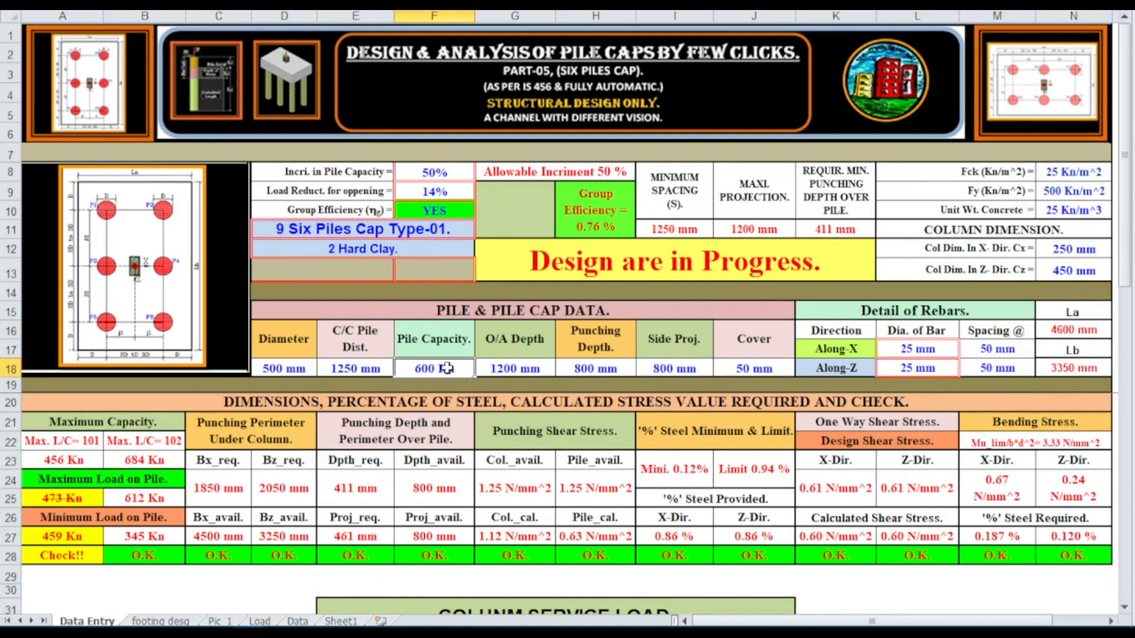
{"action": "type", "text": "625"}
{"action": "key", "text": "Return"}
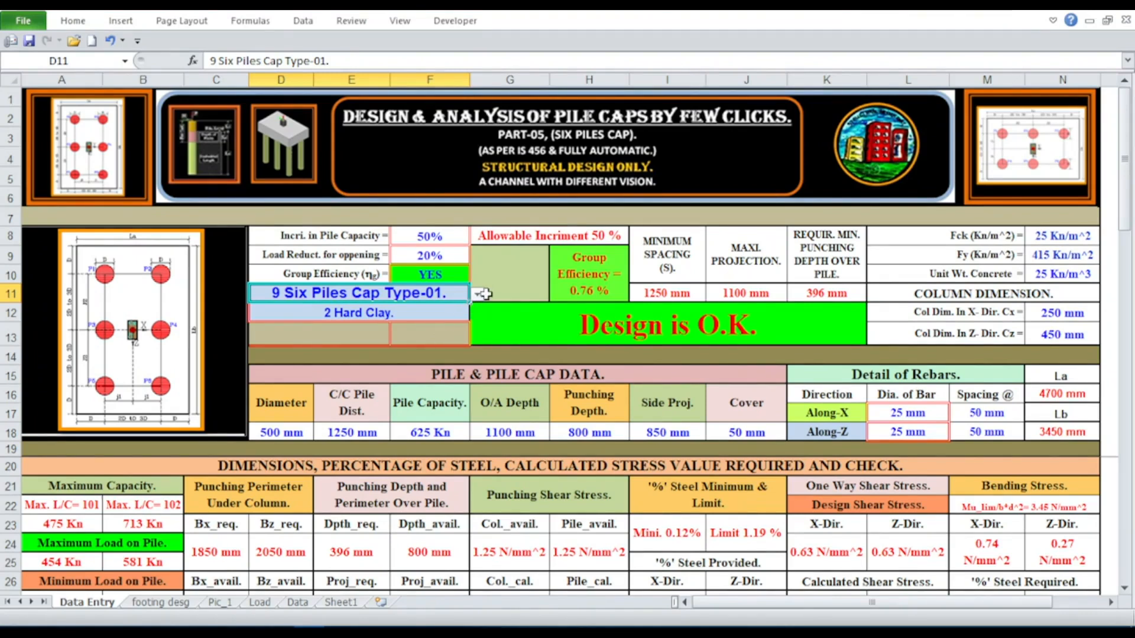
Step: Switch the cap type to 10 Six Piles Cap Type-02 and set its overall (O/A) depth to 1000 mm
{"action": "left_click", "coordinate": [478, 295]}
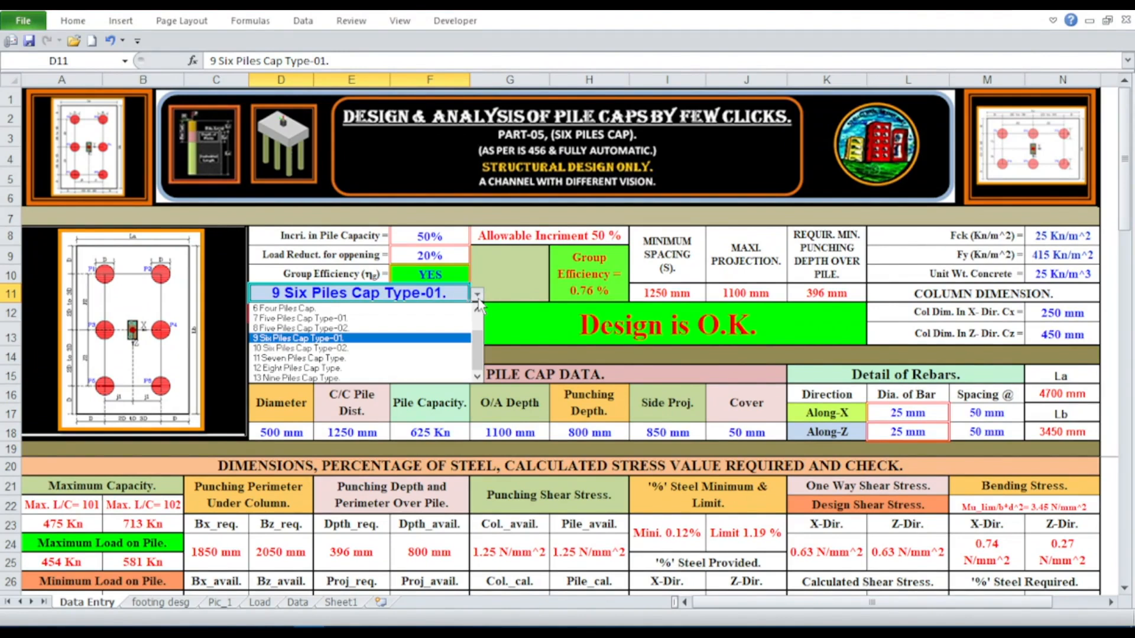
{"action": "left_click", "coordinate": [423, 348]}
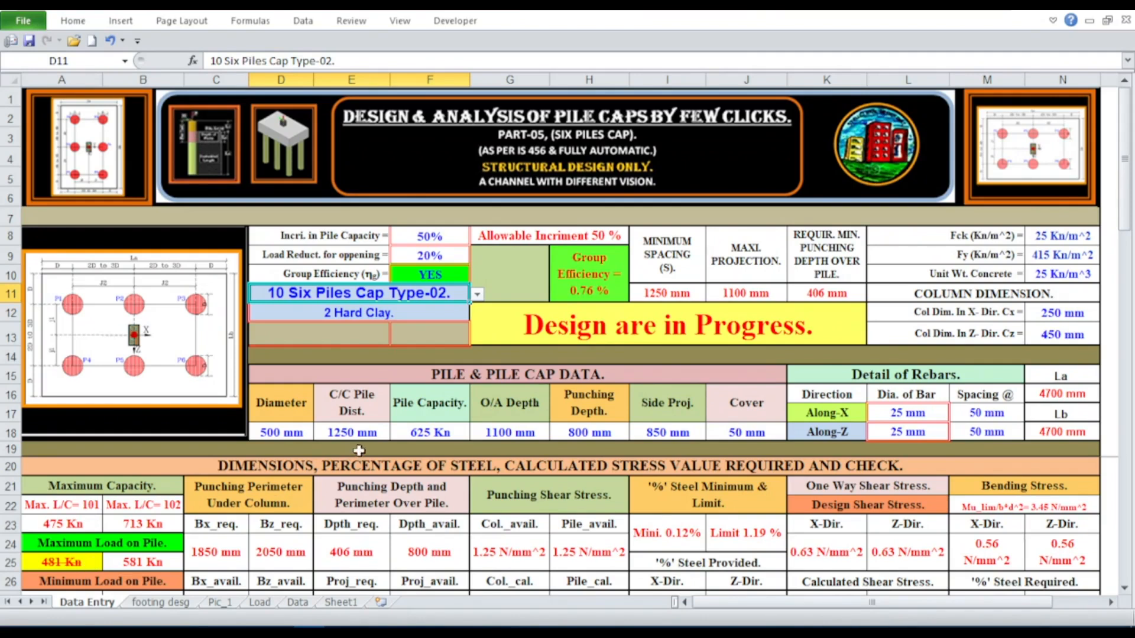
{"action": "left_click", "coordinate": [509, 430]}
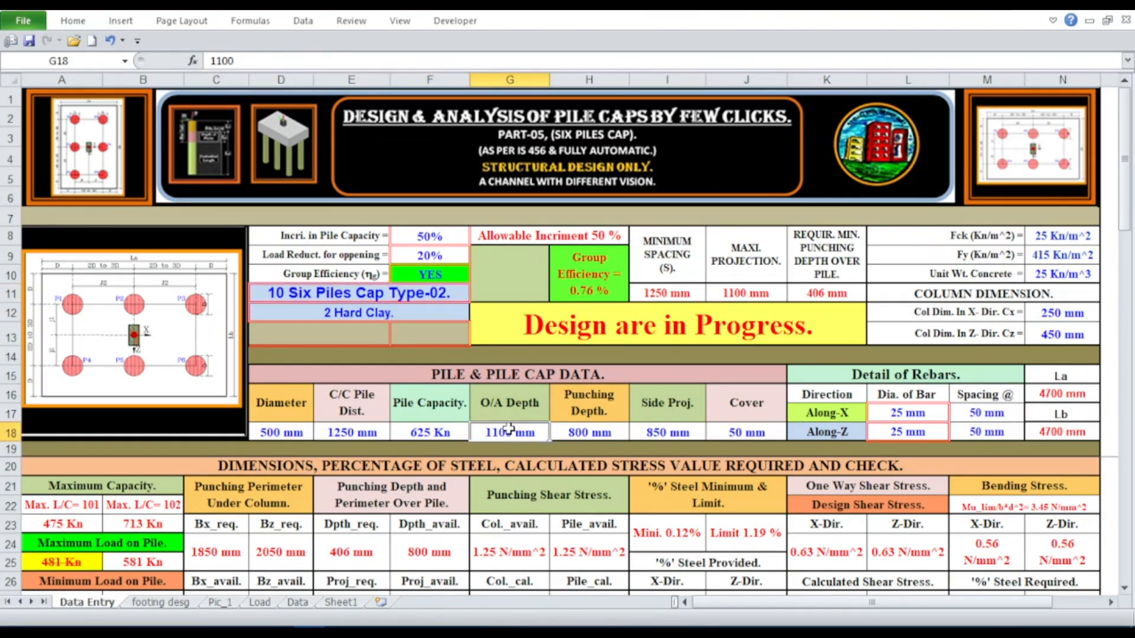
{"action": "type", "text": "1"}
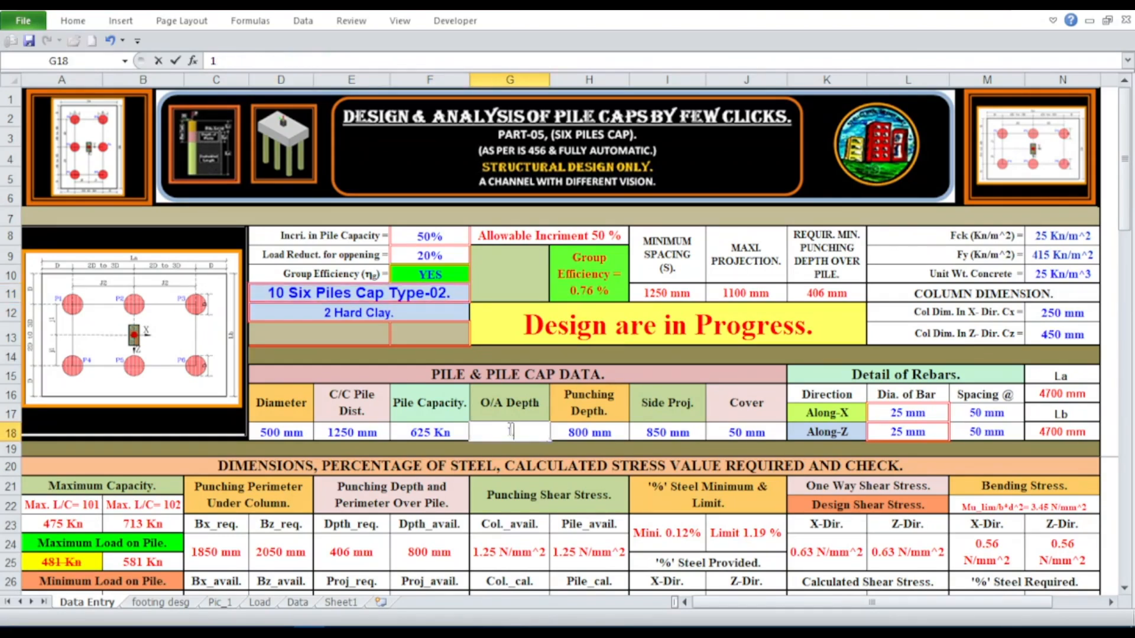
{"action": "type", "text": "000"}
{"action": "key", "text": "Return"}
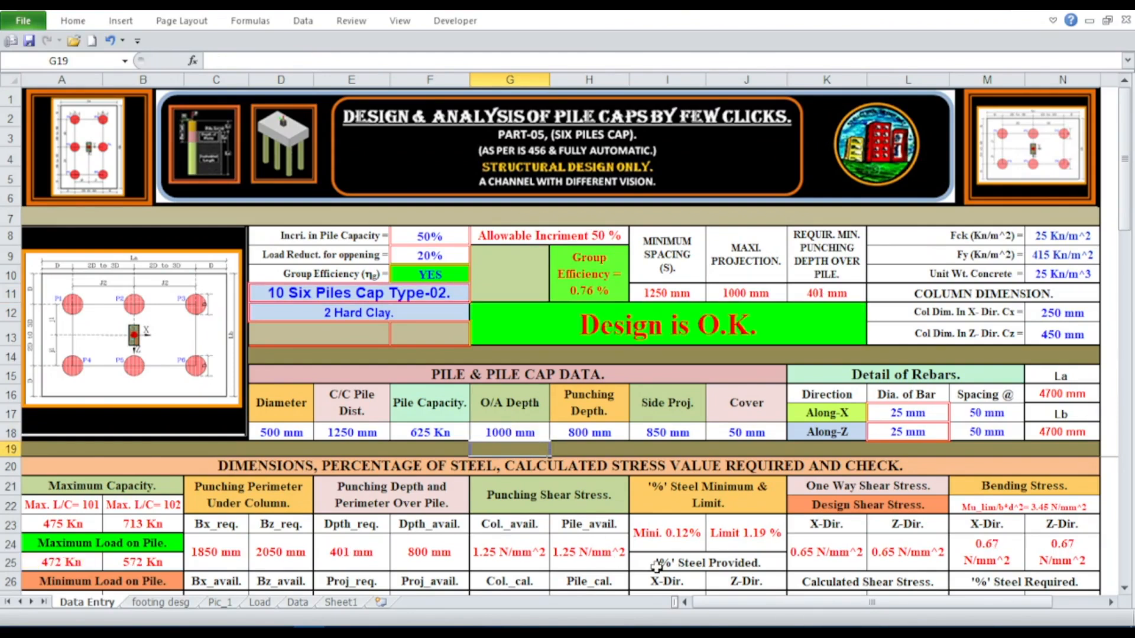
Step: Review the footing design sheet from the pile loads and shear checks down to the design summary and load case table
{"action": "key", "text": "ctrl+Page_Down"}
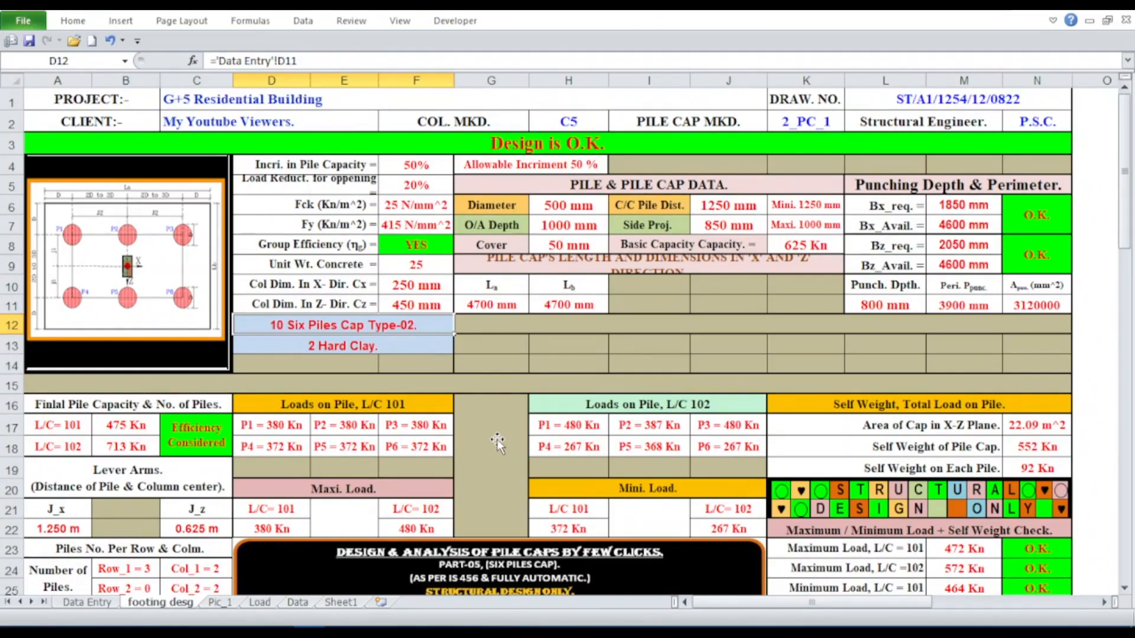
{"action": "scroll", "coordinate": [514, 440], "scroll_direction": "down", "scroll_amount": 3}
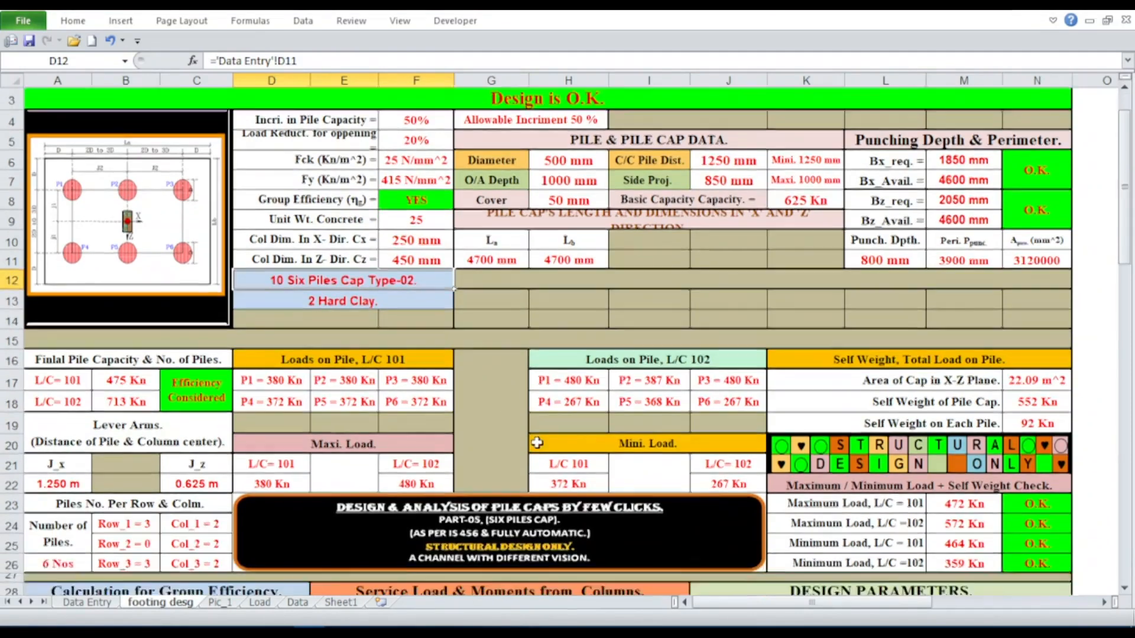
{"action": "scroll", "coordinate": [537, 445], "scroll_direction": "down", "scroll_amount": 5}
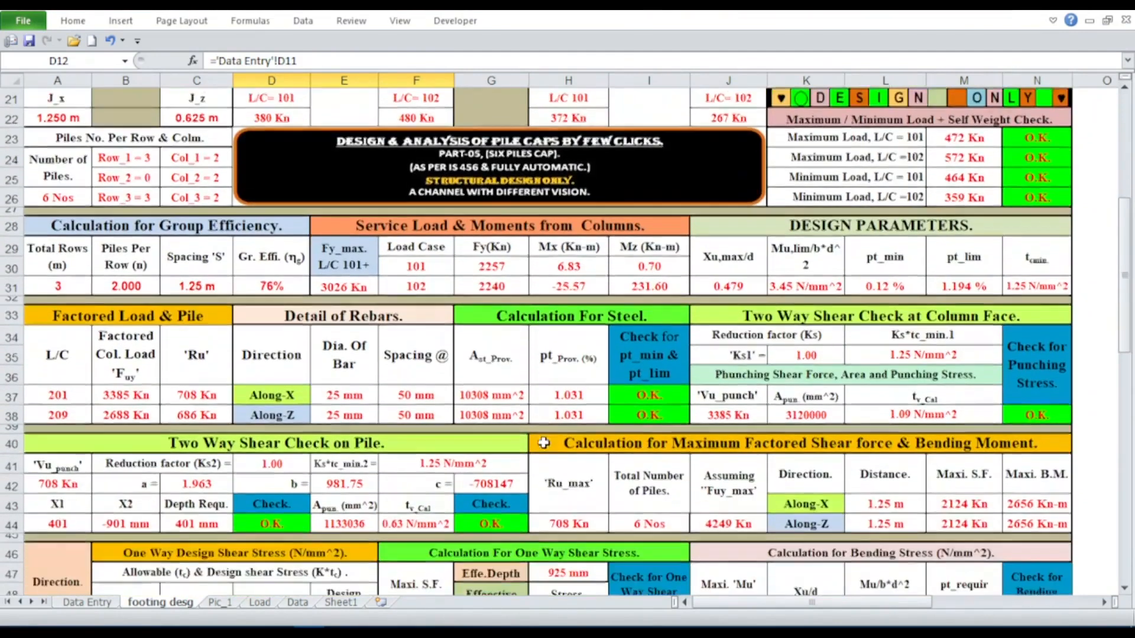
{"action": "scroll", "coordinate": [543, 442], "scroll_direction": "down", "scroll_amount": 8}
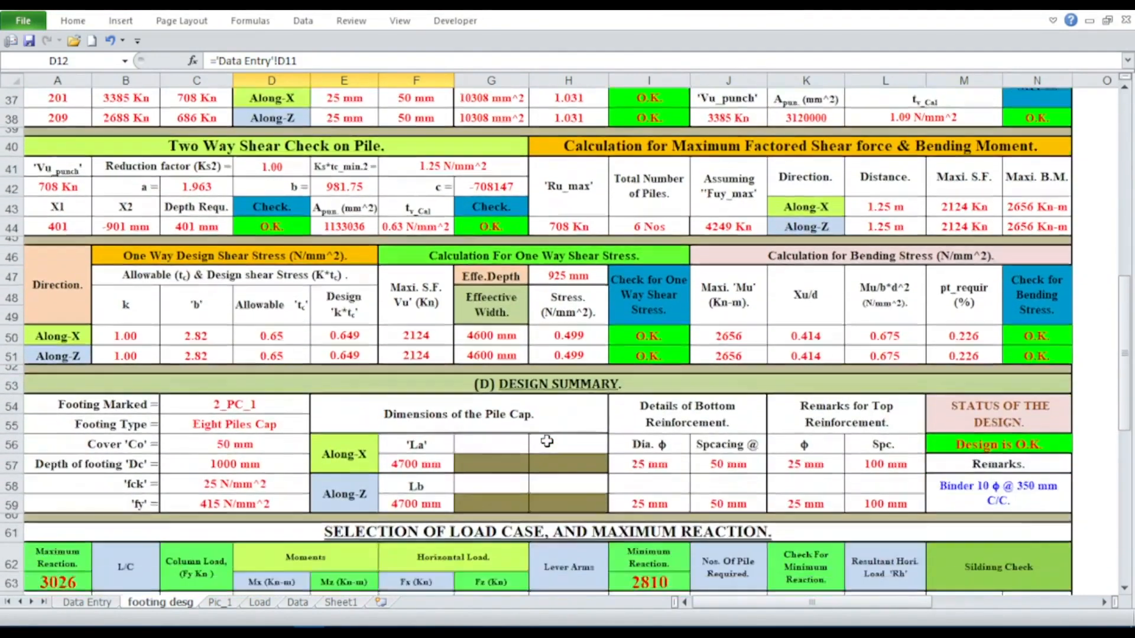
{"action": "scroll", "coordinate": [547, 441], "scroll_direction": "down", "scroll_amount": 2}
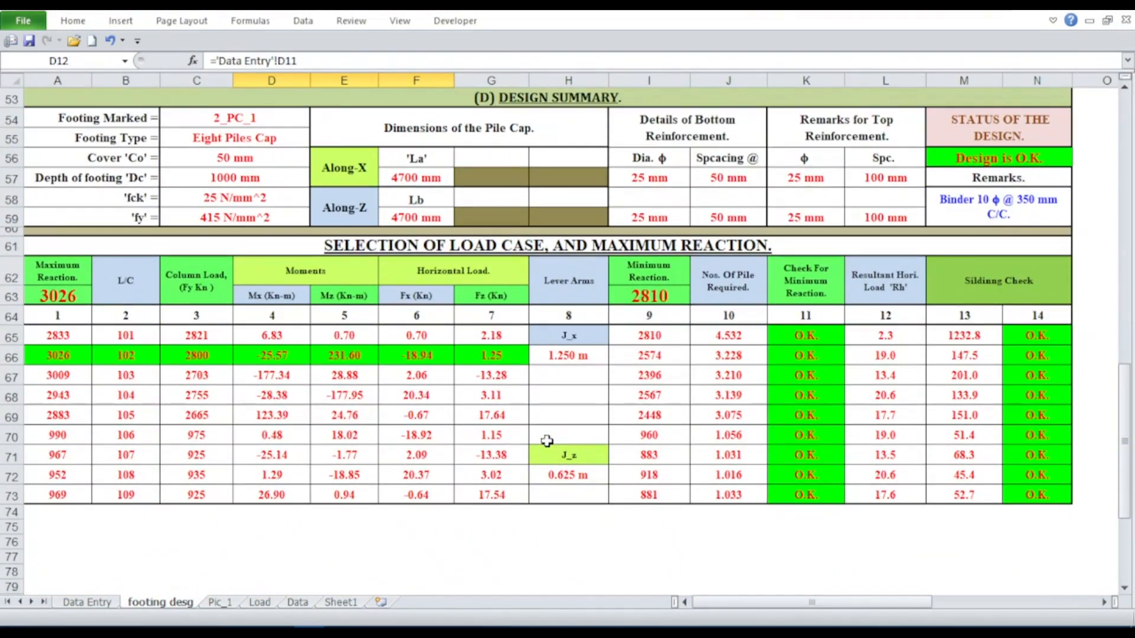